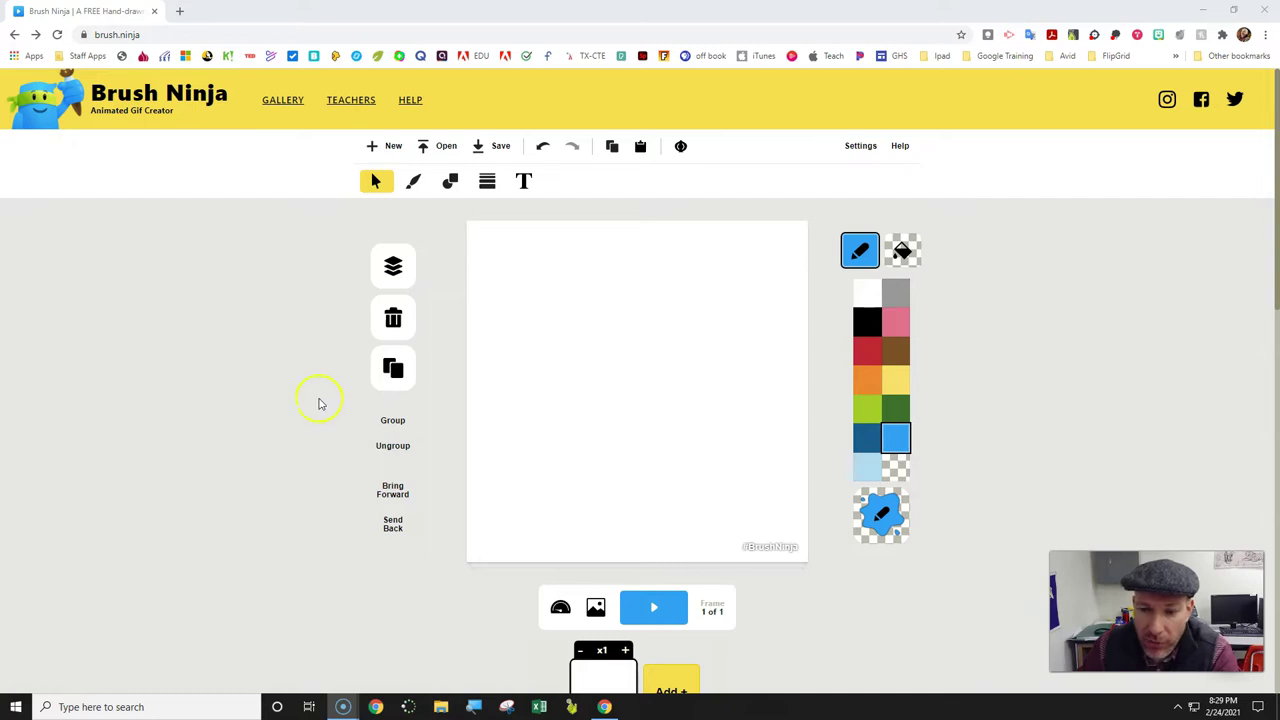
Step: Open the example animations gallery and play the bald-man example
{"action": "left_click", "coordinate": [284, 100]}
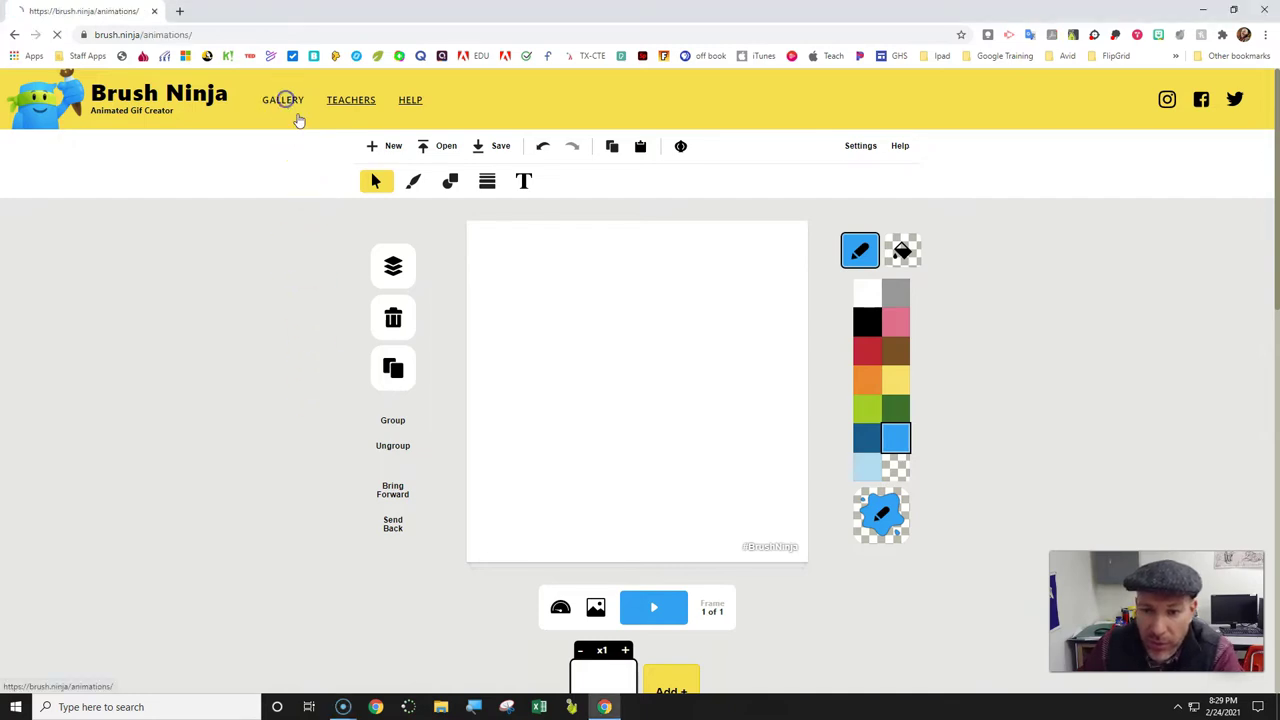
{"action": "scroll", "coordinate": [1086, 337], "scroll_direction": "down", "scroll_amount": 1}
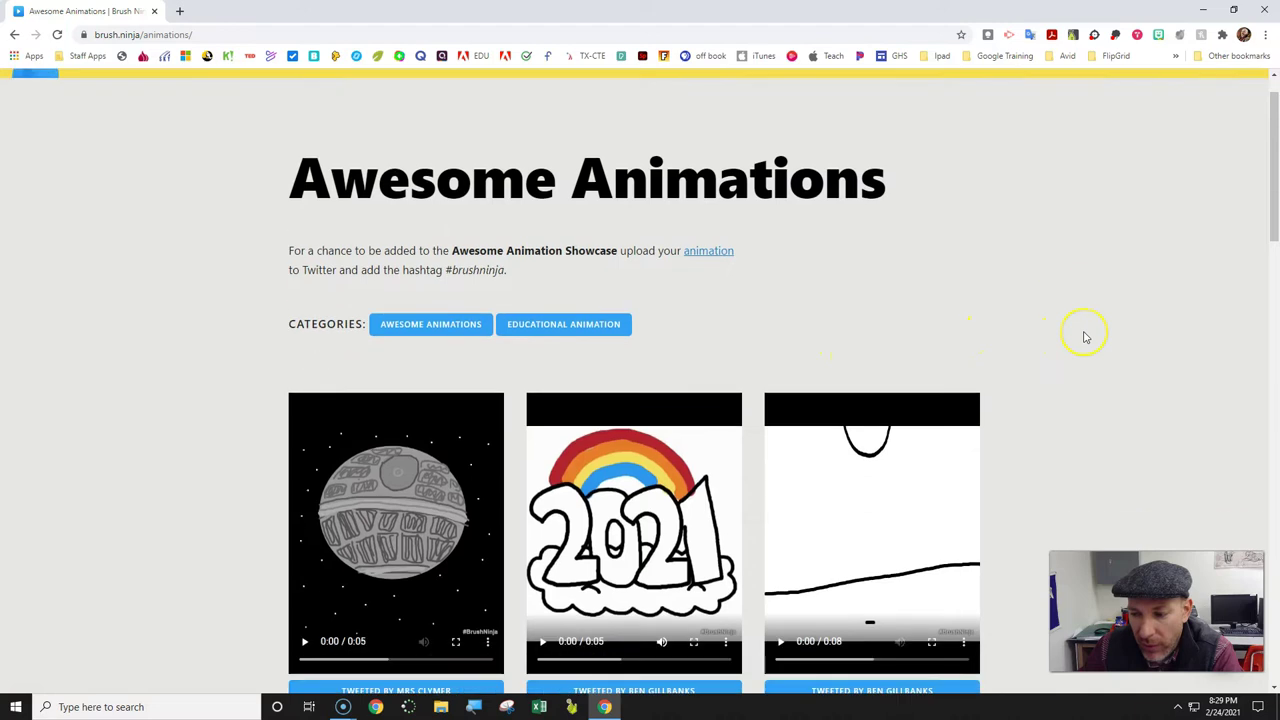
{"action": "scroll", "coordinate": [1084, 337], "scroll_direction": "down", "scroll_amount": 5}
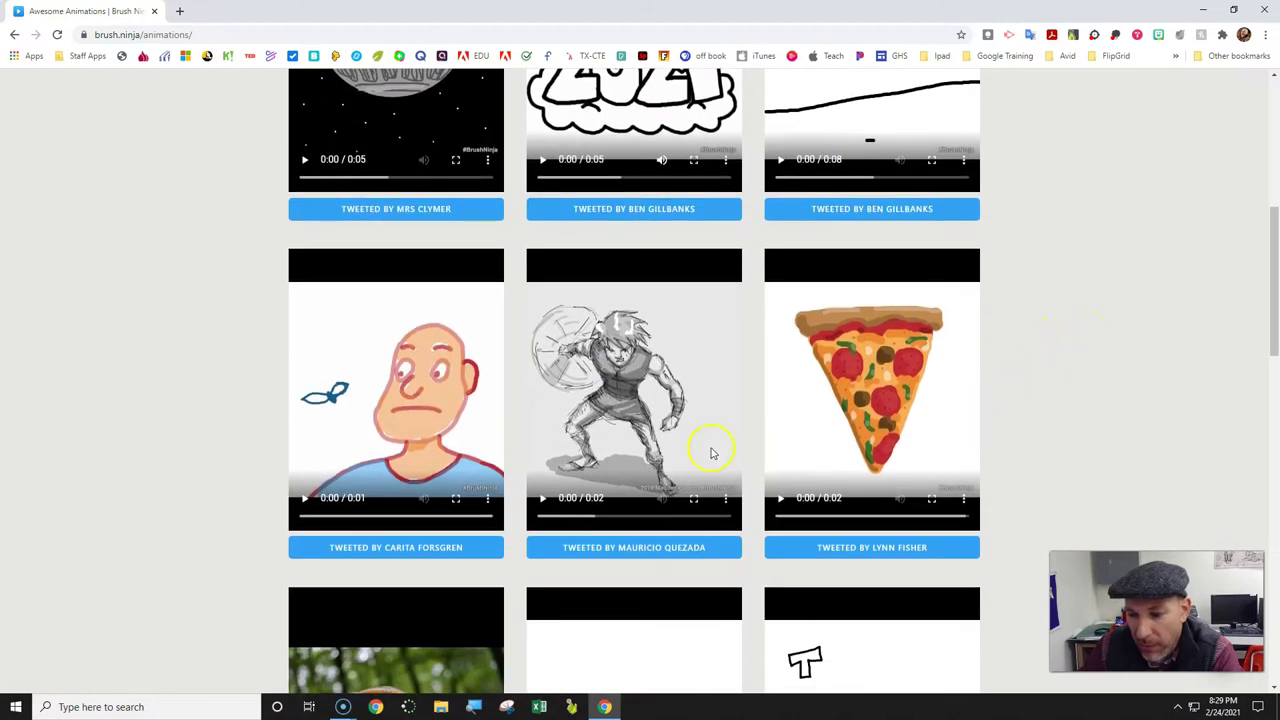
{"action": "left_click", "coordinate": [419, 430]}
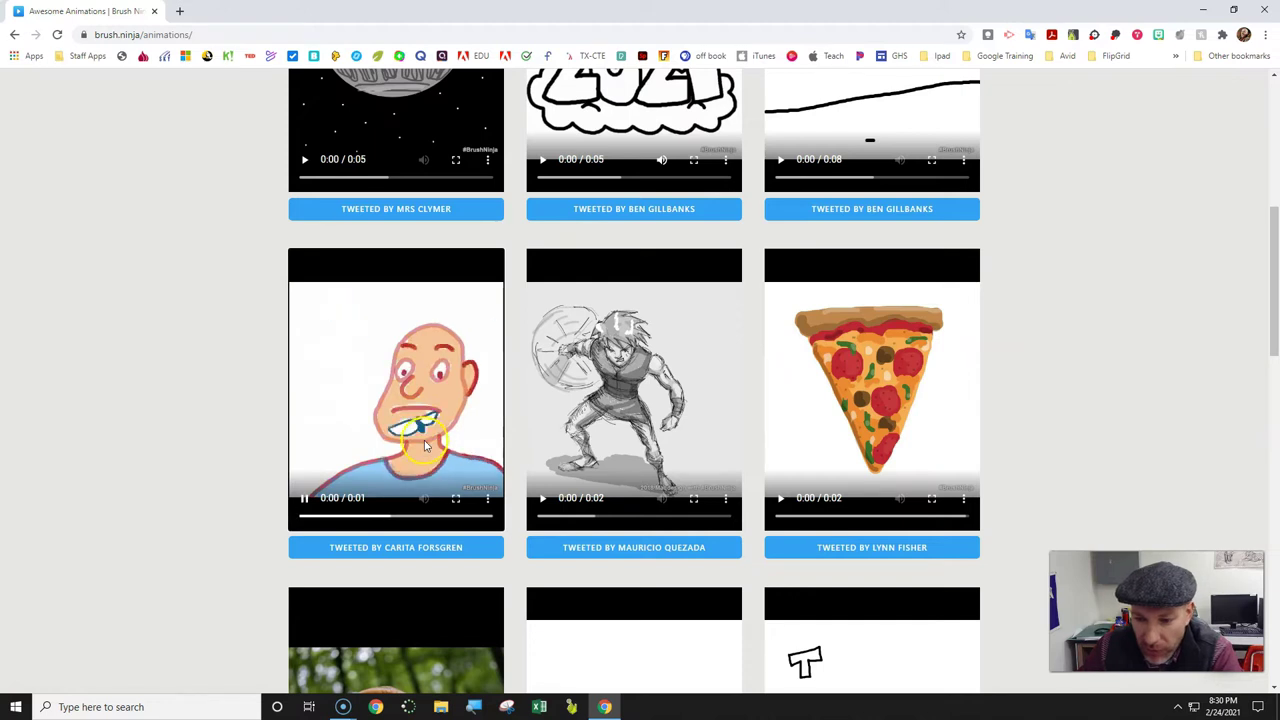
{"action": "scroll", "coordinate": [225, 470], "scroll_direction": "up", "scroll_amount": 1}
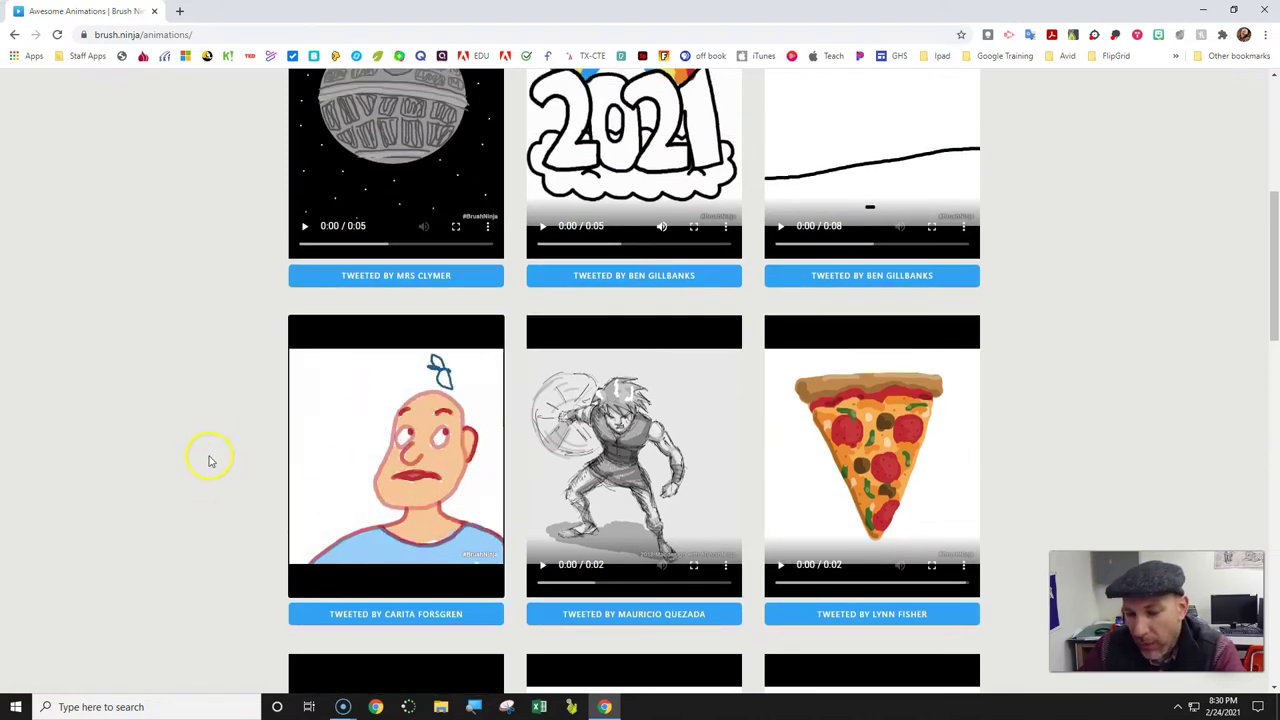
{"action": "scroll", "coordinate": [208, 462], "scroll_direction": "up", "scroll_amount": 2}
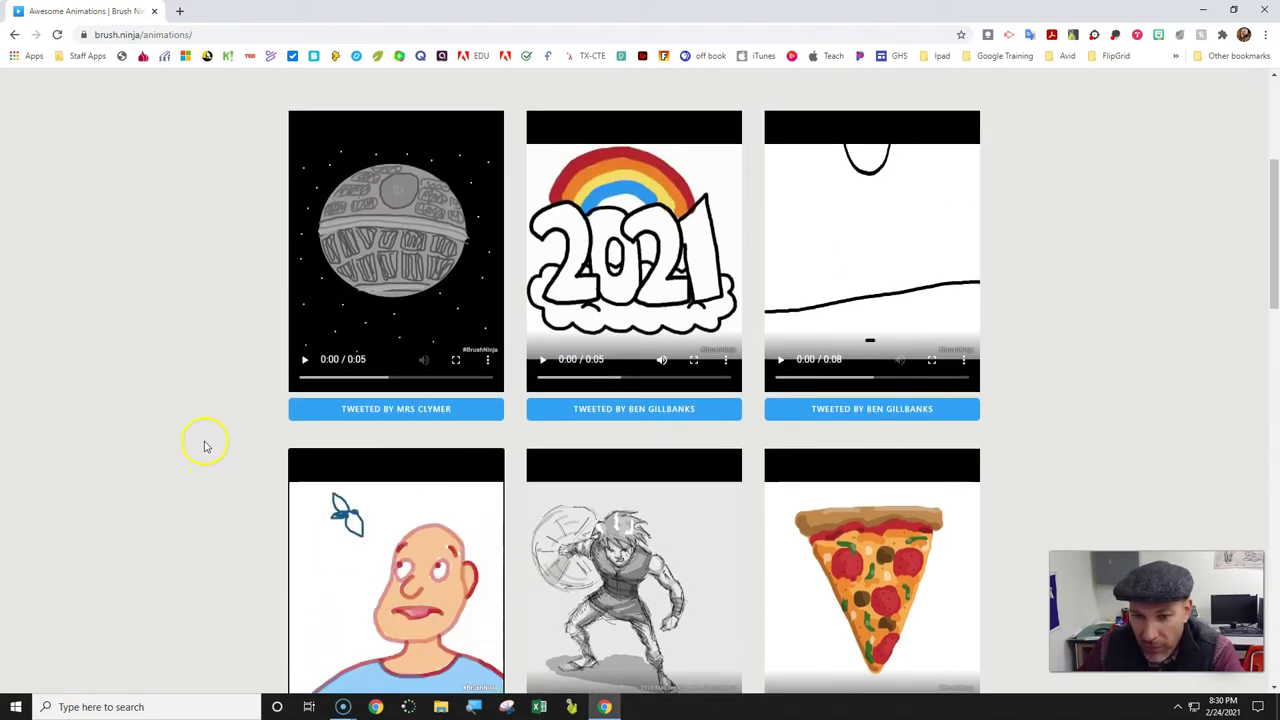
{"action": "scroll", "coordinate": [209, 520], "scroll_direction": "up", "scroll_amount": 5}
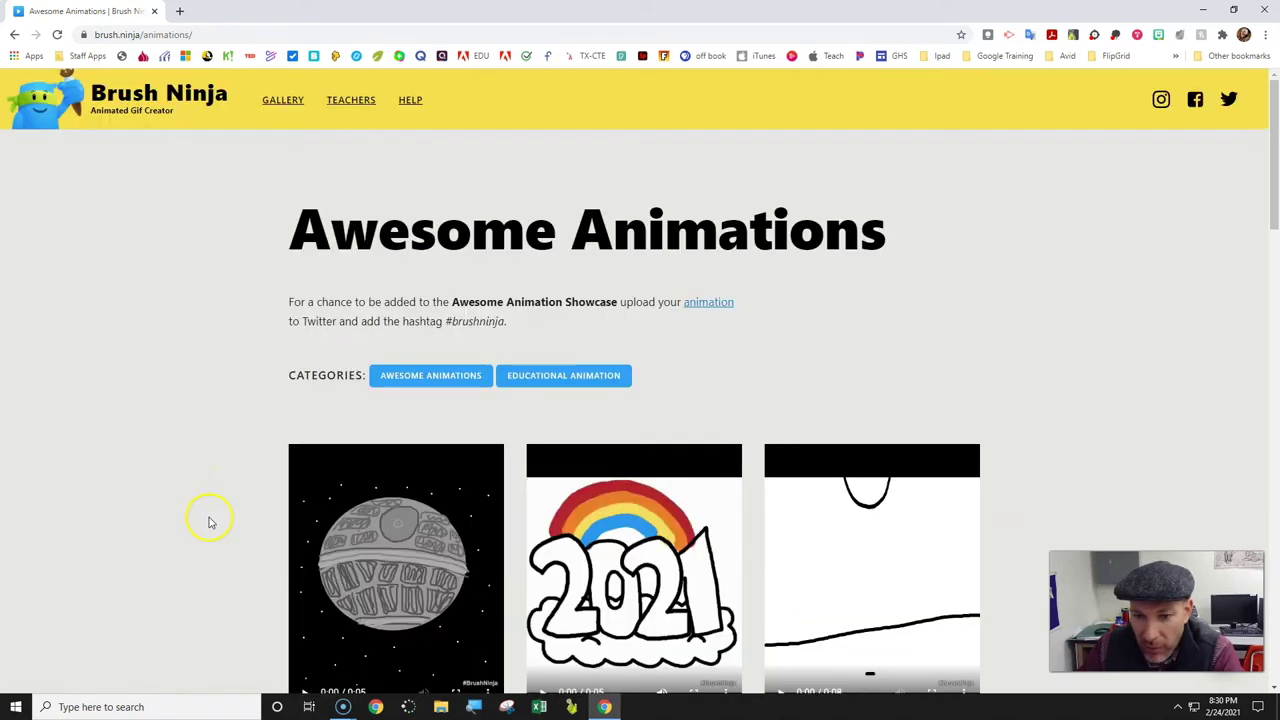
Step: Scroll through the teacher resources page, then go back to the gallery
{"action": "left_click", "coordinate": [352, 101]}
{"action": "scroll", "coordinate": [543, 390], "scroll_direction": "down", "scroll_amount": 3}
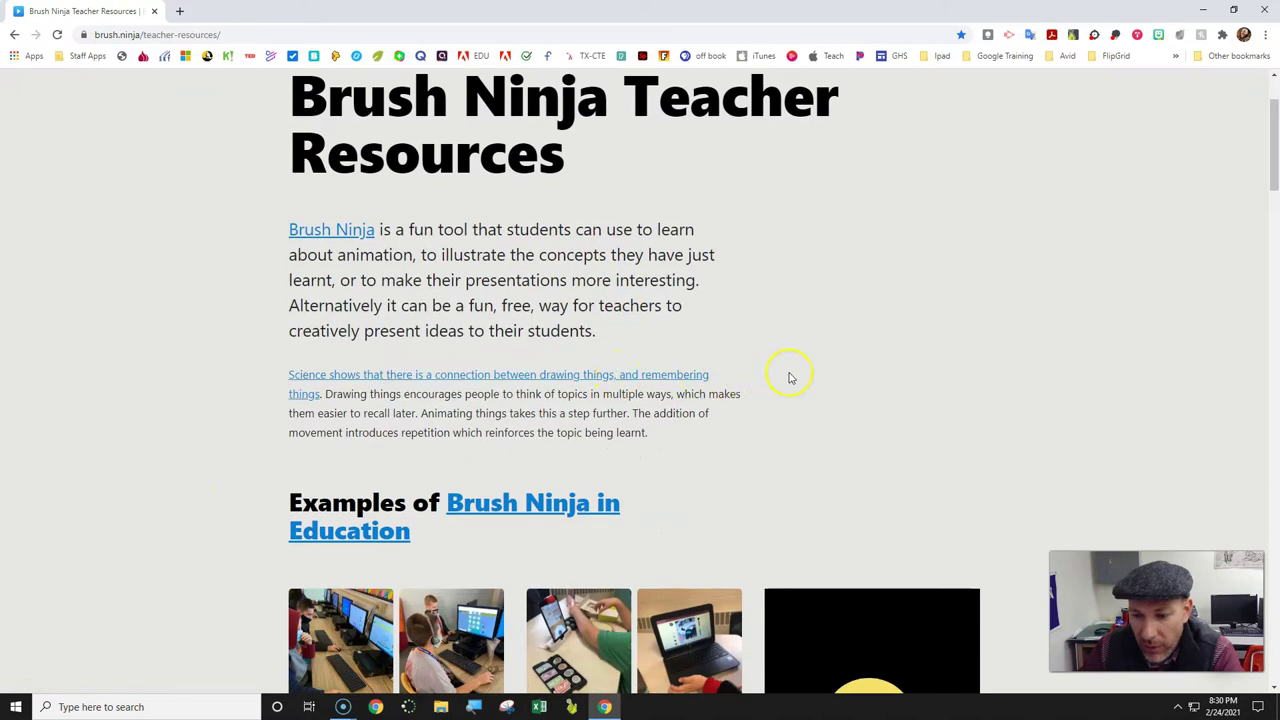
{"action": "scroll", "coordinate": [790, 380], "scroll_direction": "down", "scroll_amount": 5}
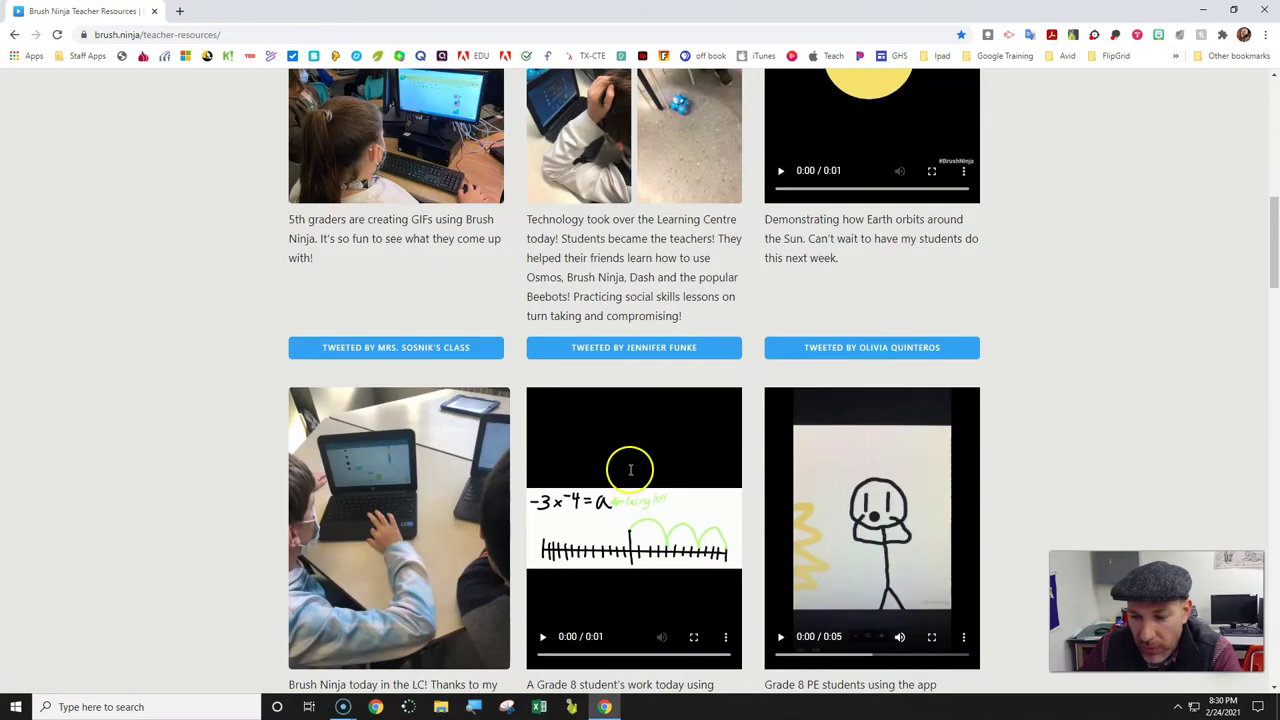
{"action": "scroll", "coordinate": [654, 540], "scroll_direction": "down", "scroll_amount": 3}
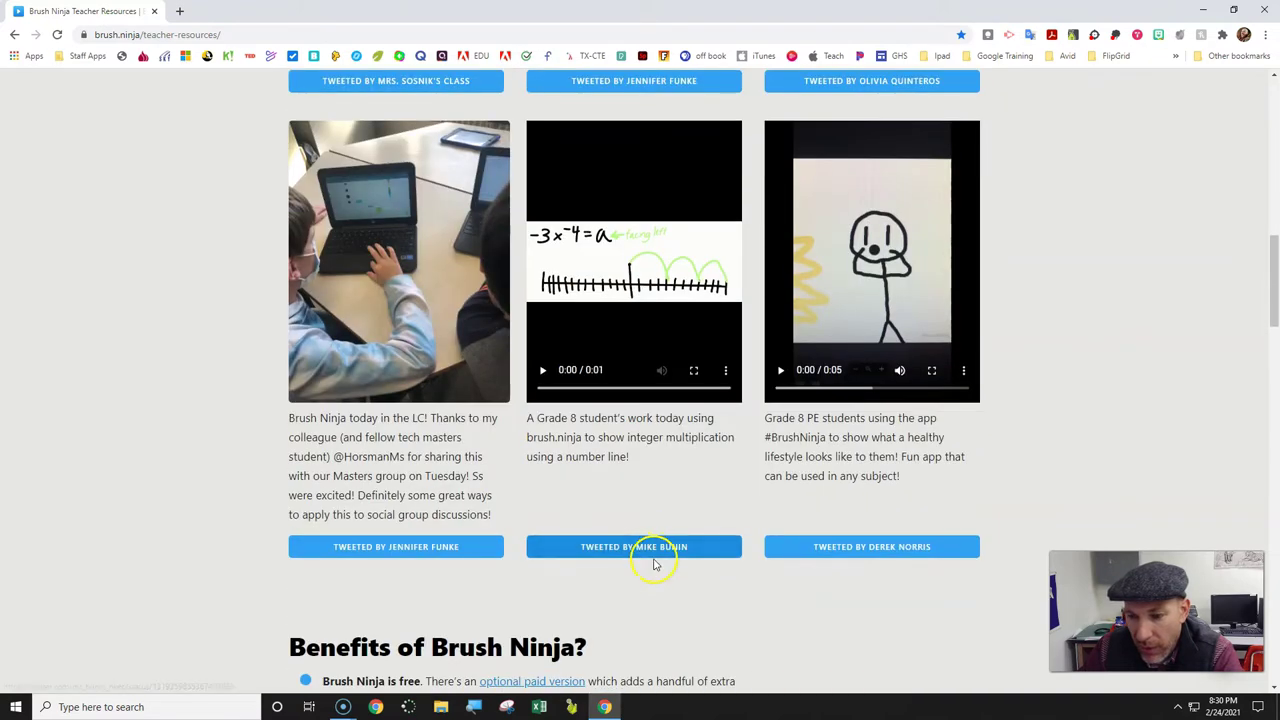
{"action": "scroll", "coordinate": [655, 560], "scroll_direction": "up", "scroll_amount": 1}
{"action": "scroll", "coordinate": [655, 565], "scroll_direction": "up", "scroll_amount": 10}
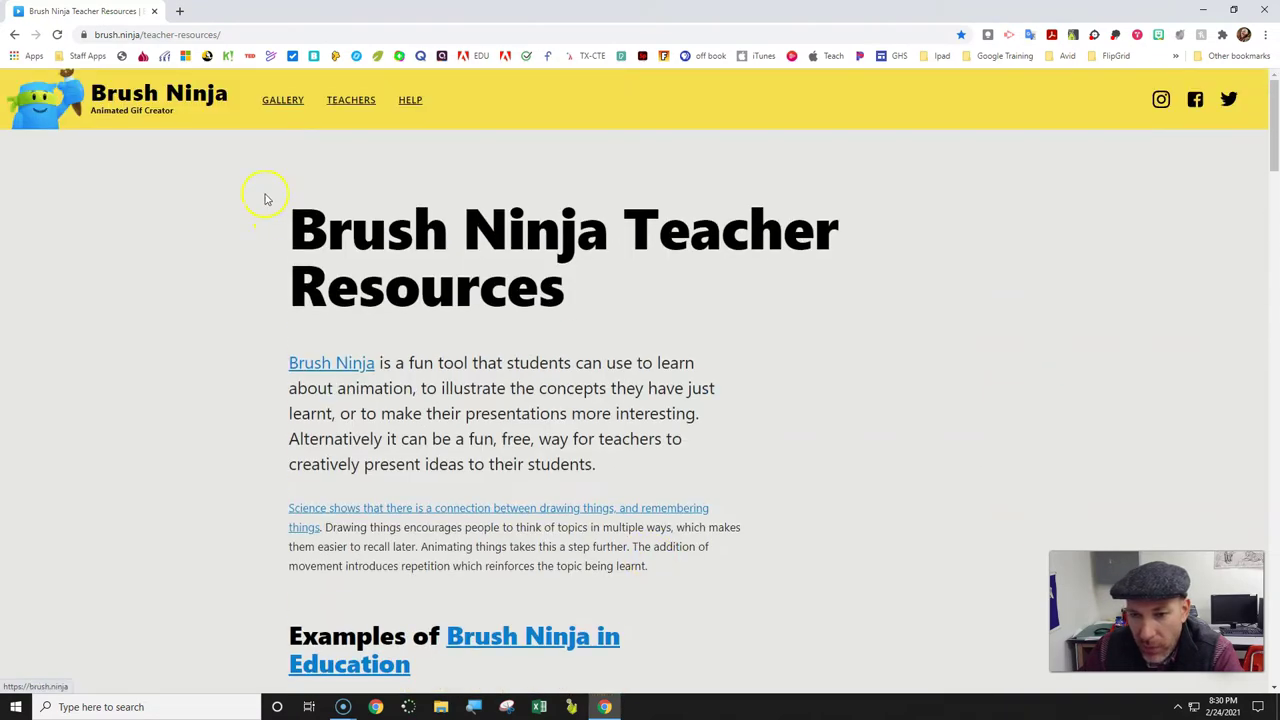
{"action": "left_click", "coordinate": [14, 35]}
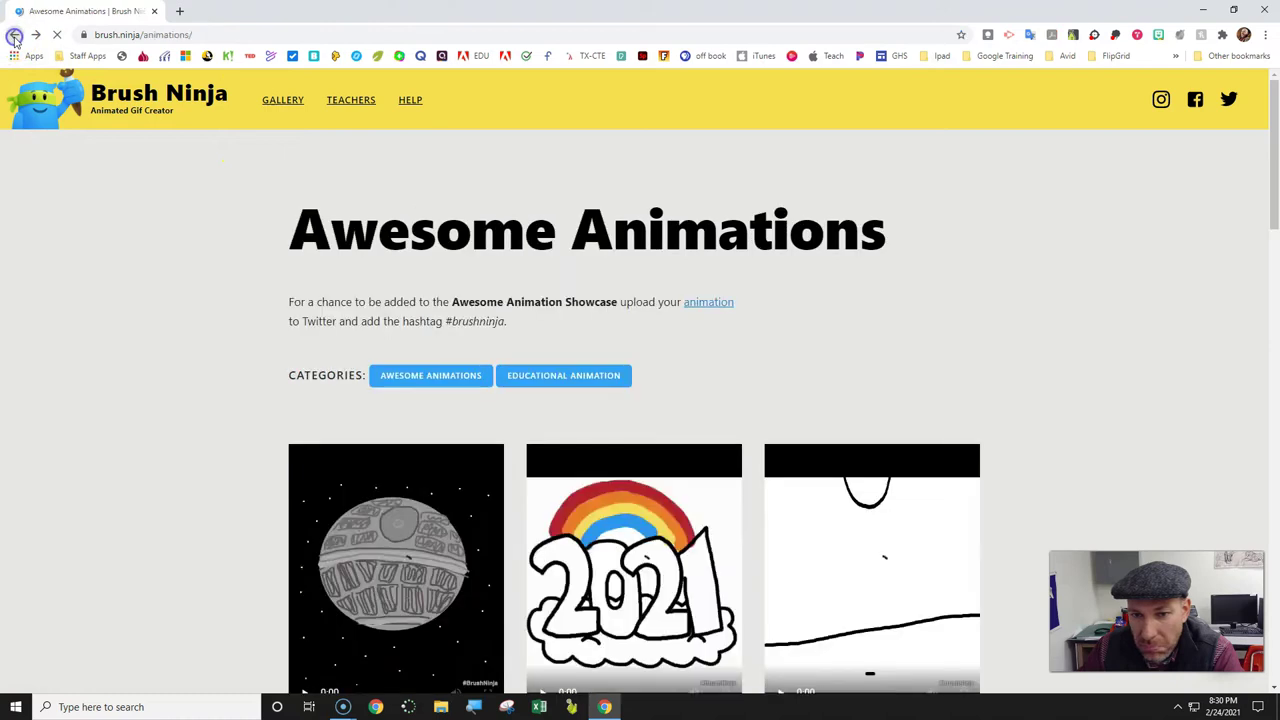
Step: Return to the editor, draw a small blue dot, and try the Select tool on the canvas
{"action": "left_click", "coordinate": [14, 35]}
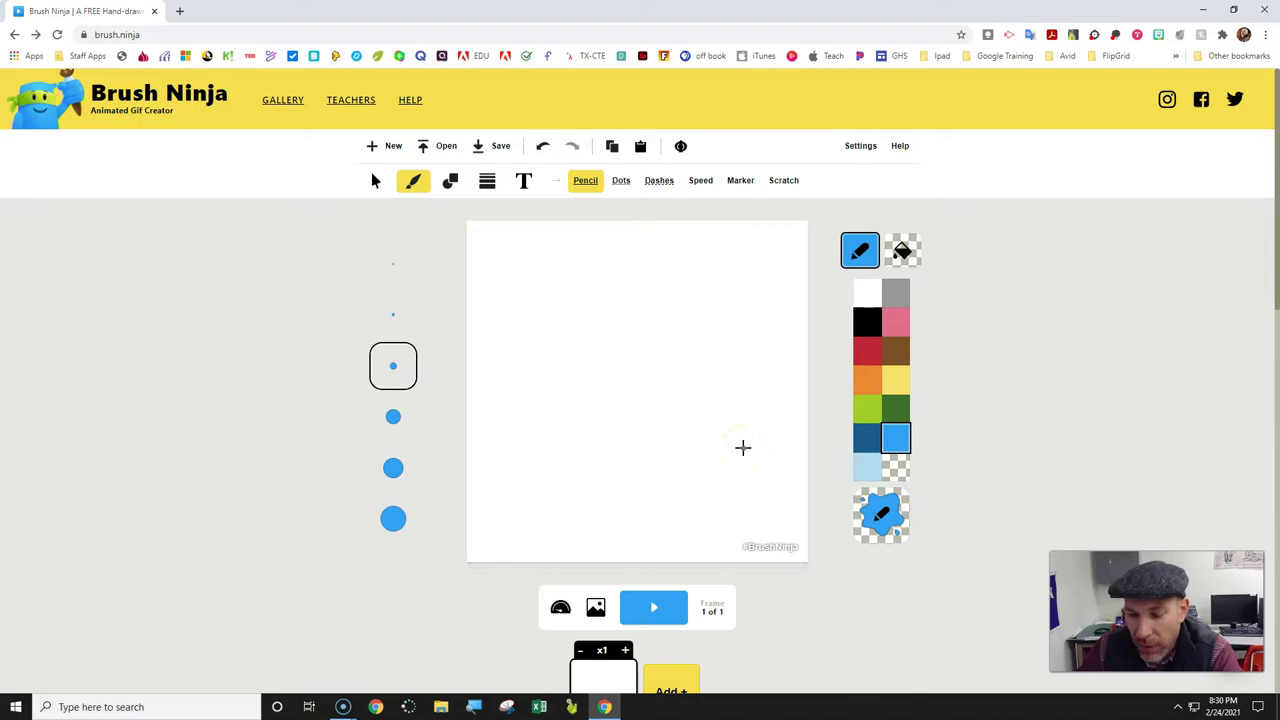
{"action": "left_click", "coordinate": [472, 244]}
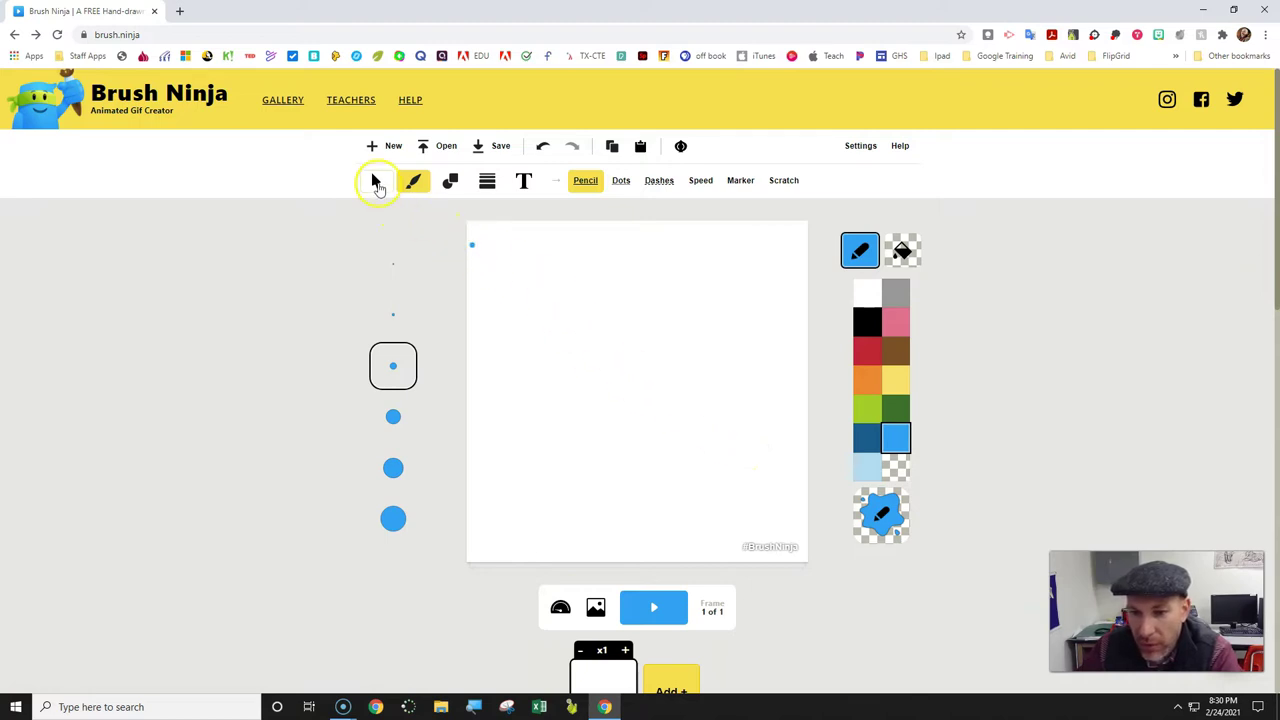
{"action": "left_click", "coordinate": [377, 182]}
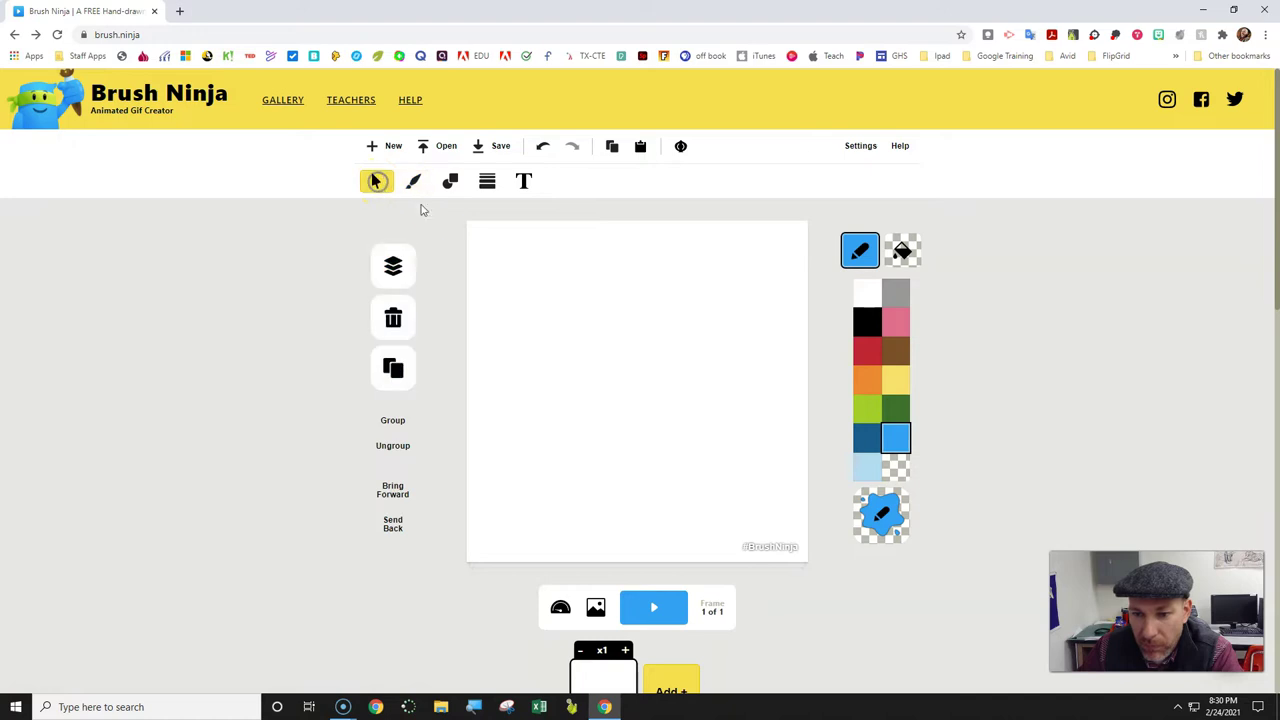
{"action": "left_click_drag", "start_coordinate": [513, 266], "coordinate": [723, 410]}
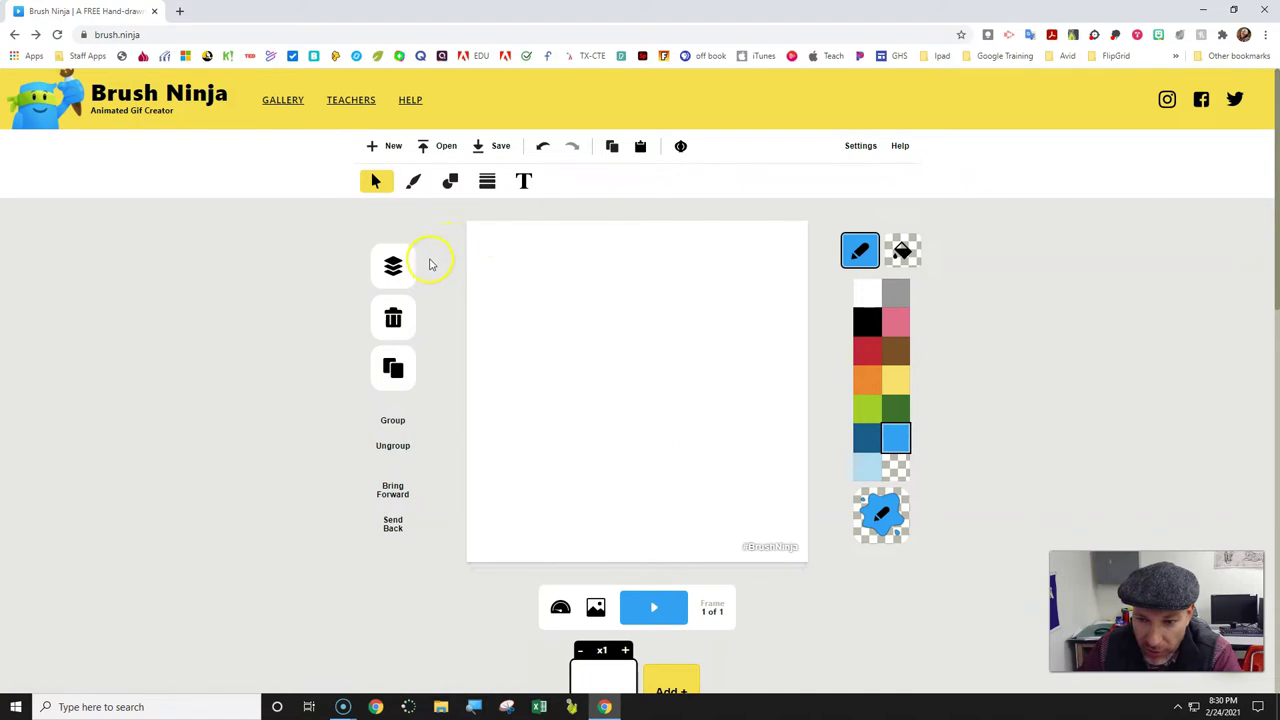
Step: Try the shape tool by drawing a blue square, then undo it
{"action": "left_click", "coordinate": [413, 181]}
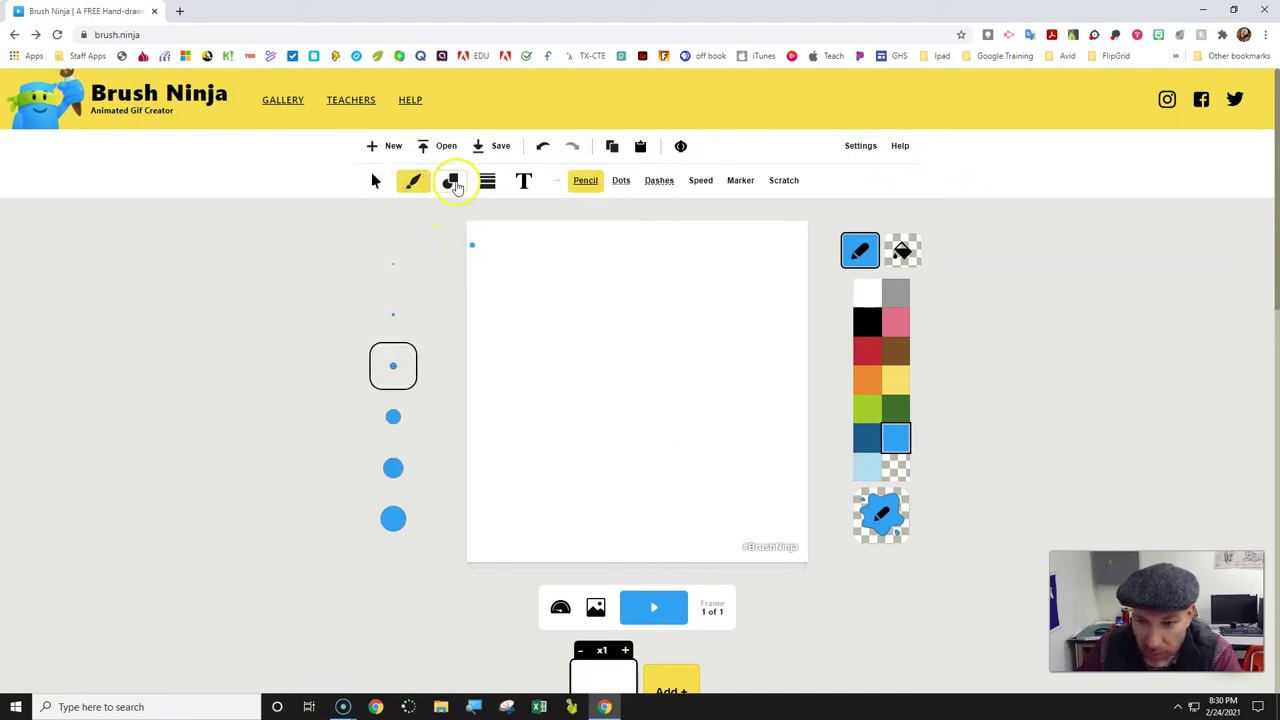
{"action": "left_click", "coordinate": [450, 181]}
{"action": "left_click_drag", "start_coordinate": [512, 326], "coordinate": [537, 397]}
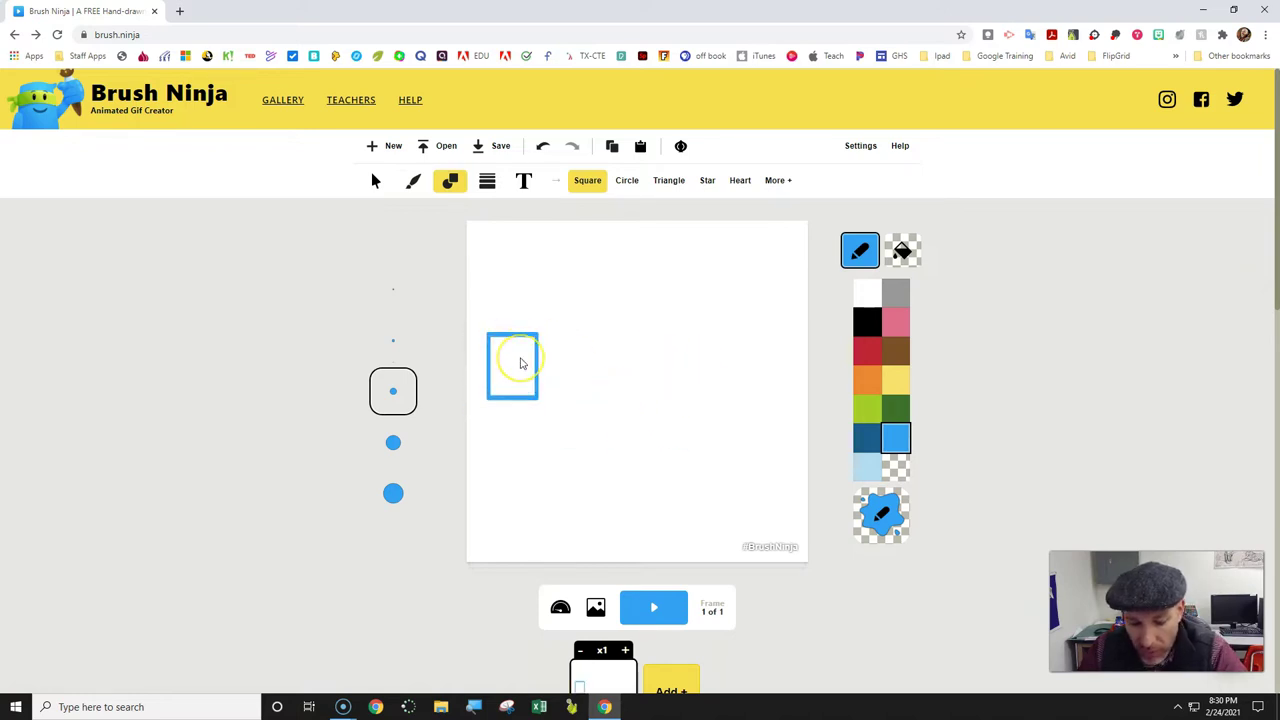
{"action": "key", "text": "ctrl+z"}
{"action": "left_click", "coordinate": [520, 289]}
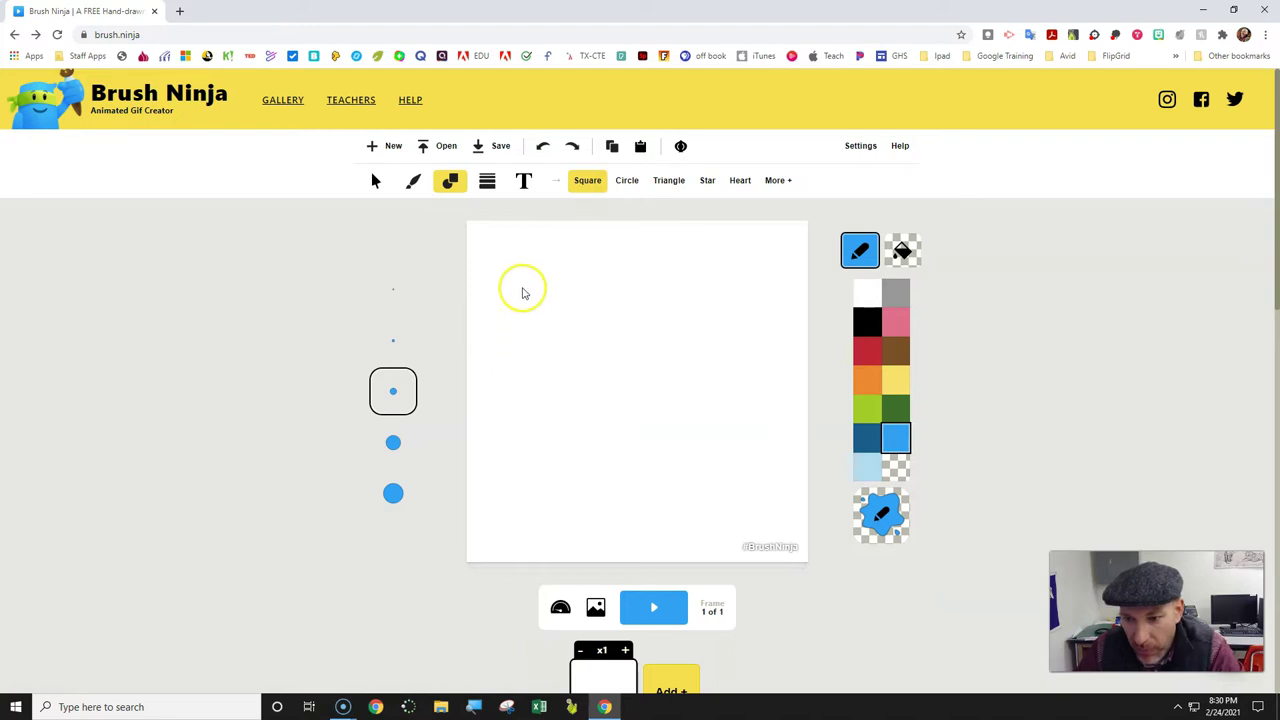
Step: Try line thickness sizes, then choose the Text tool with the Comic Sans MS font
{"action": "left_click", "coordinate": [487, 183]}
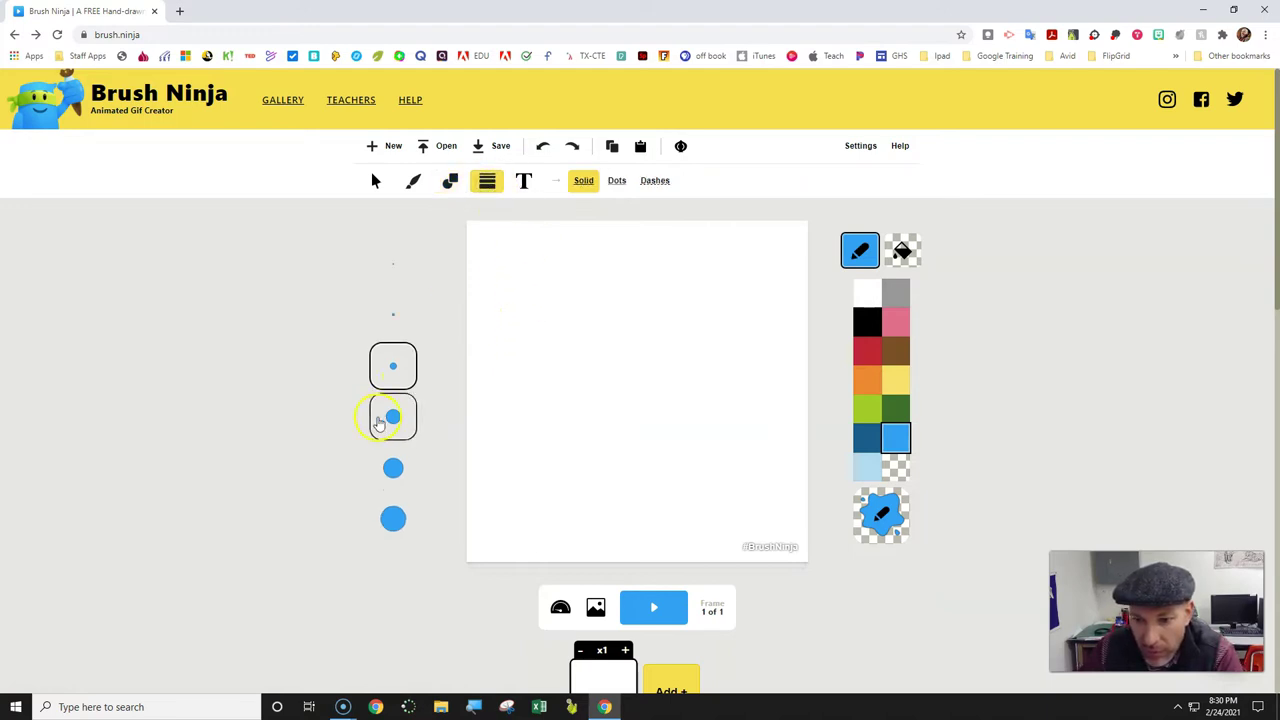
{"action": "left_click", "coordinate": [389, 363]}
{"action": "left_click", "coordinate": [405, 420]}
{"action": "left_click", "coordinate": [392, 345]}
{"action": "left_click", "coordinate": [392, 465]}
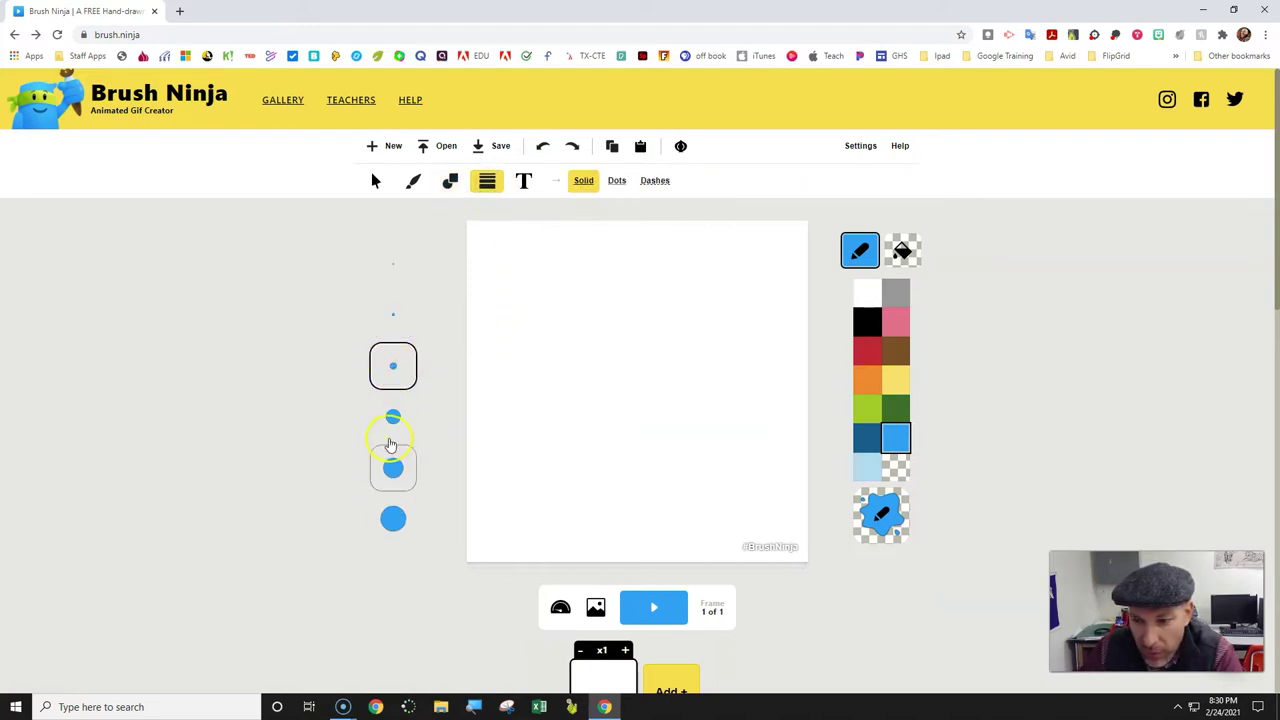
{"action": "left_click", "coordinate": [523, 180]}
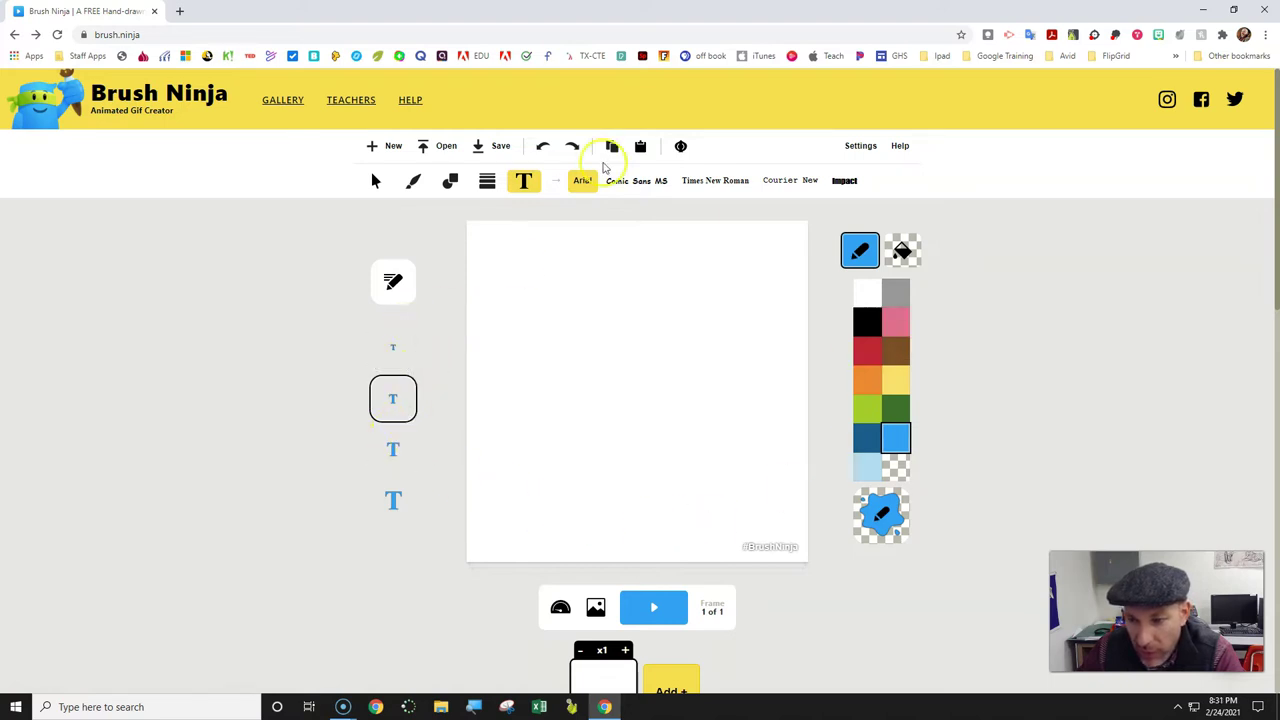
{"action": "left_click", "coordinate": [636, 184]}
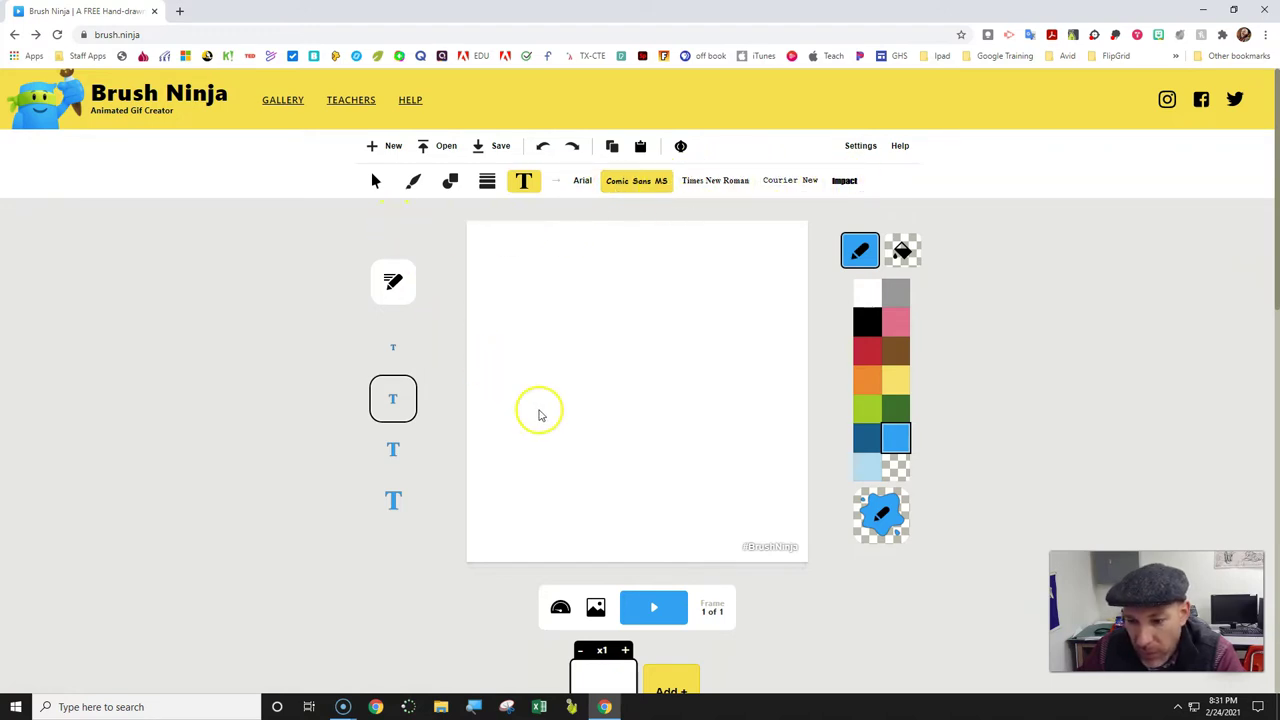
Step: Preview the animation, add and delete two duplicate frames, then open the Background dialog
{"action": "scroll", "coordinate": [654, 414], "scroll_direction": "down", "scroll_amount": 1}
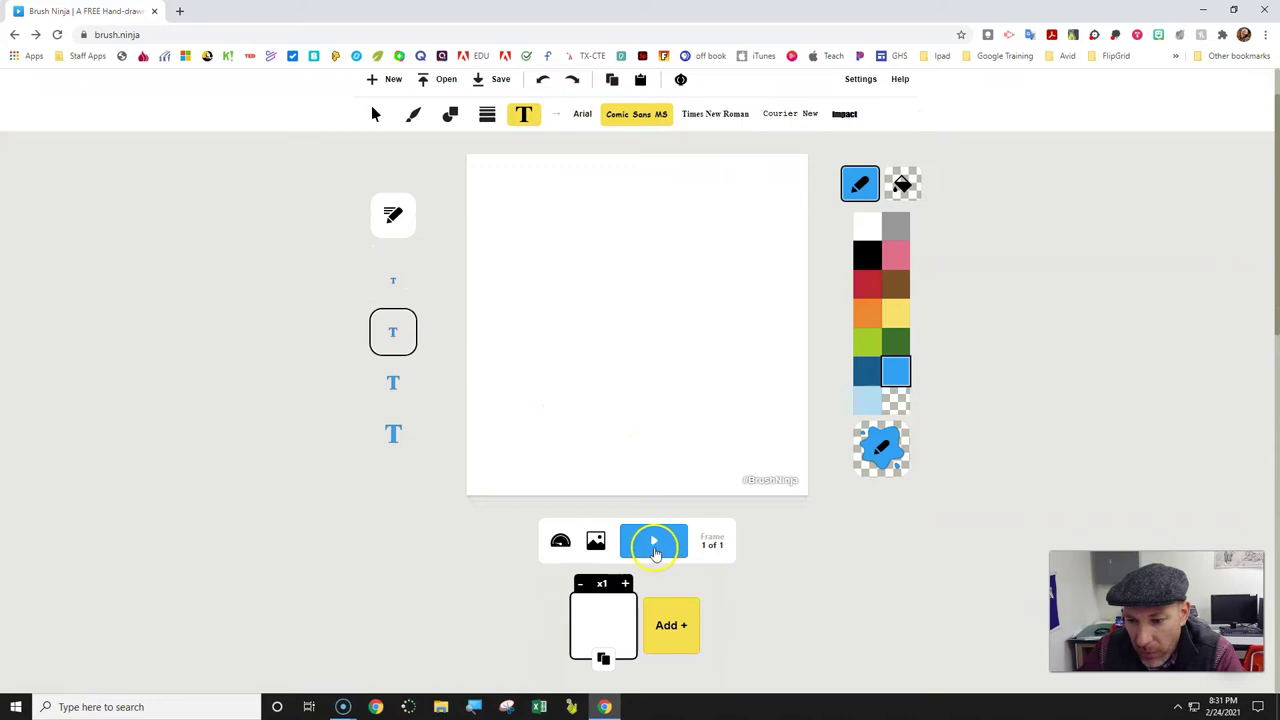
{"action": "left_click", "coordinate": [653, 555]}
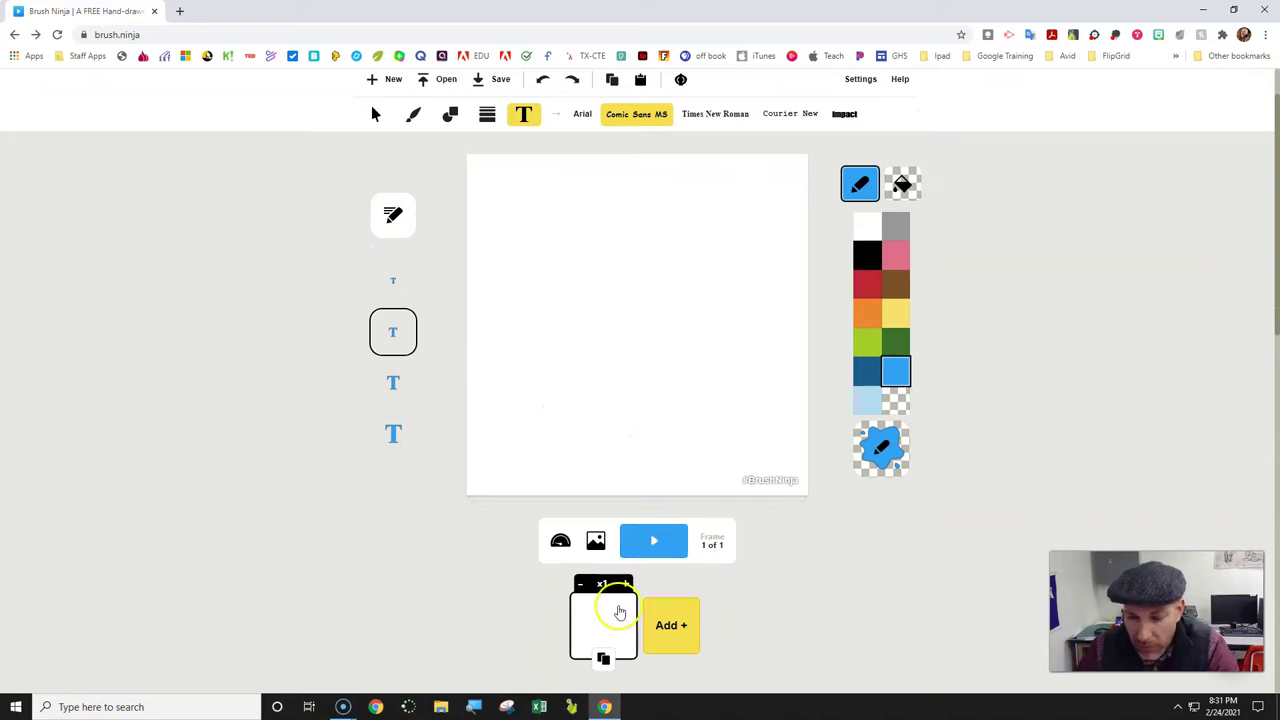
{"action": "left_click", "coordinate": [604, 662]}
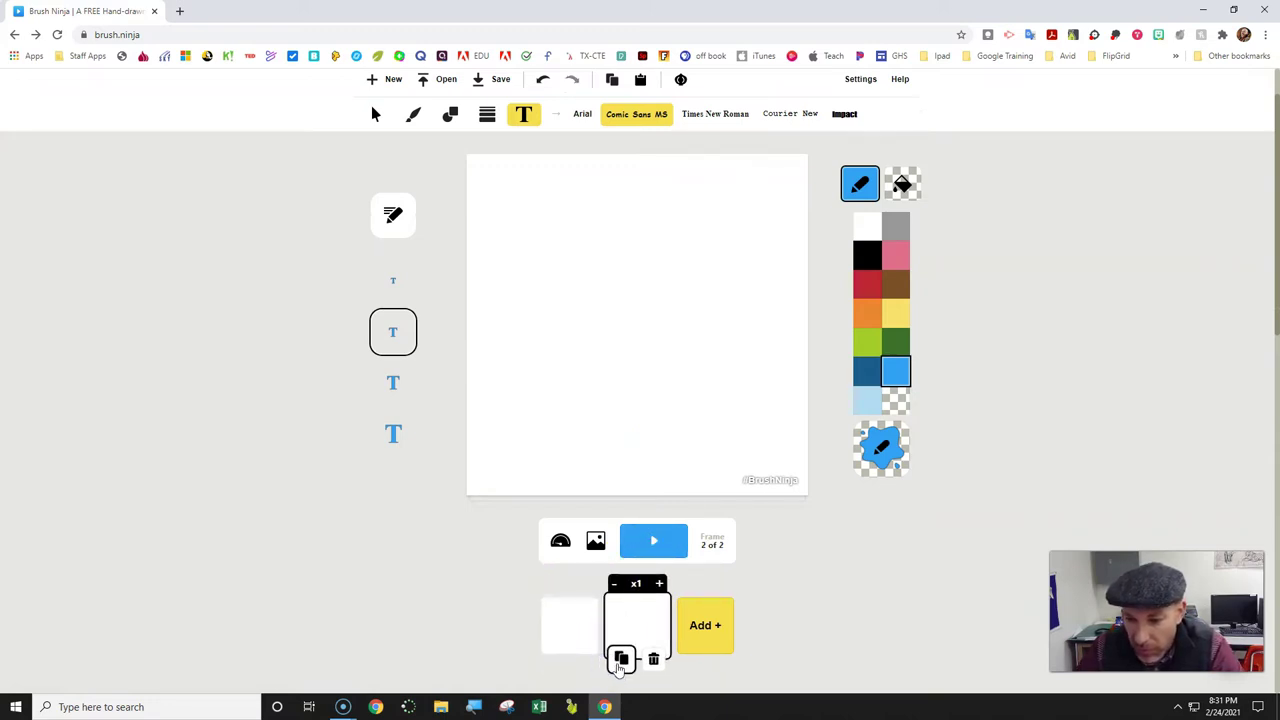
{"action": "left_click", "coordinate": [617, 658]}
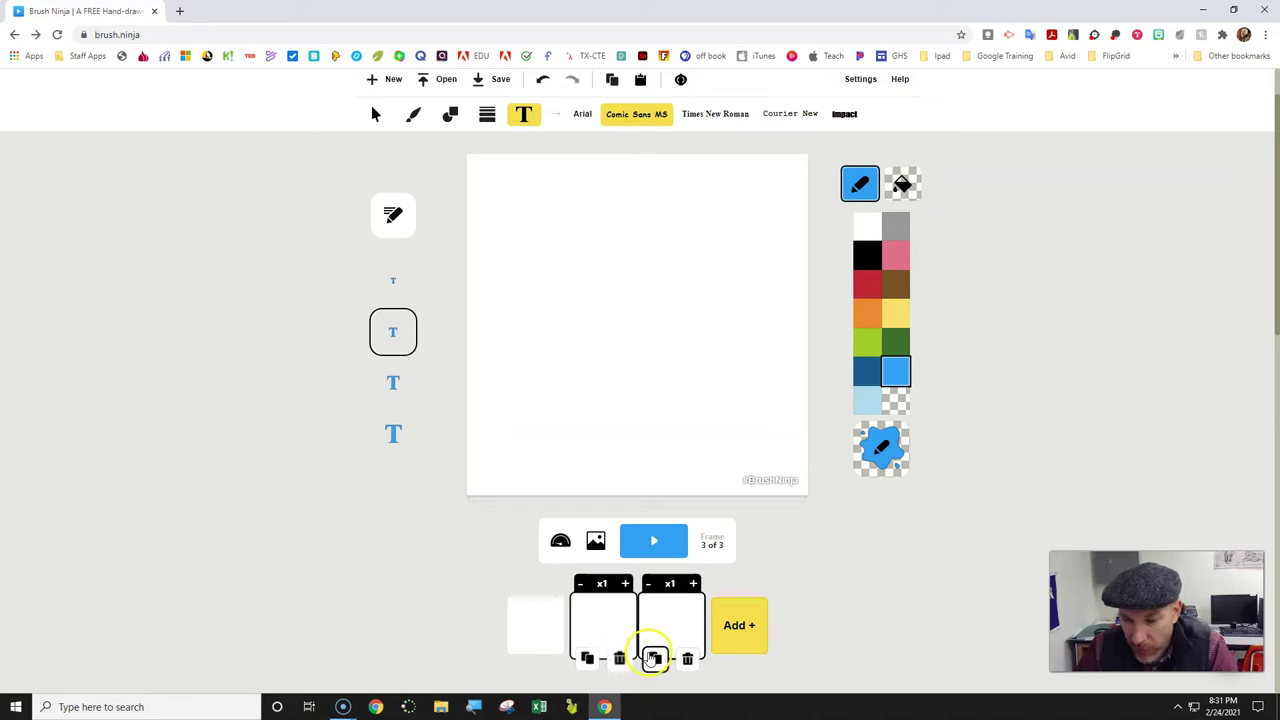
{"action": "left_click", "coordinate": [688, 660]}
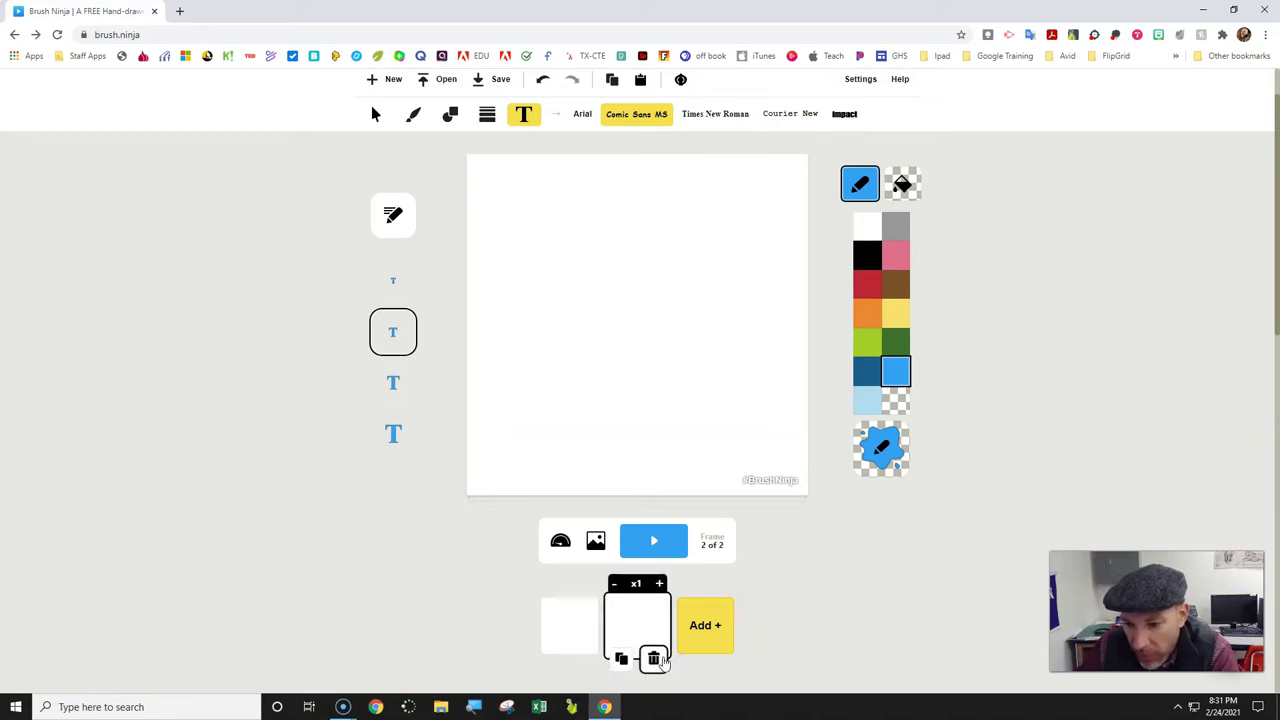
{"action": "left_click", "coordinate": [655, 660]}
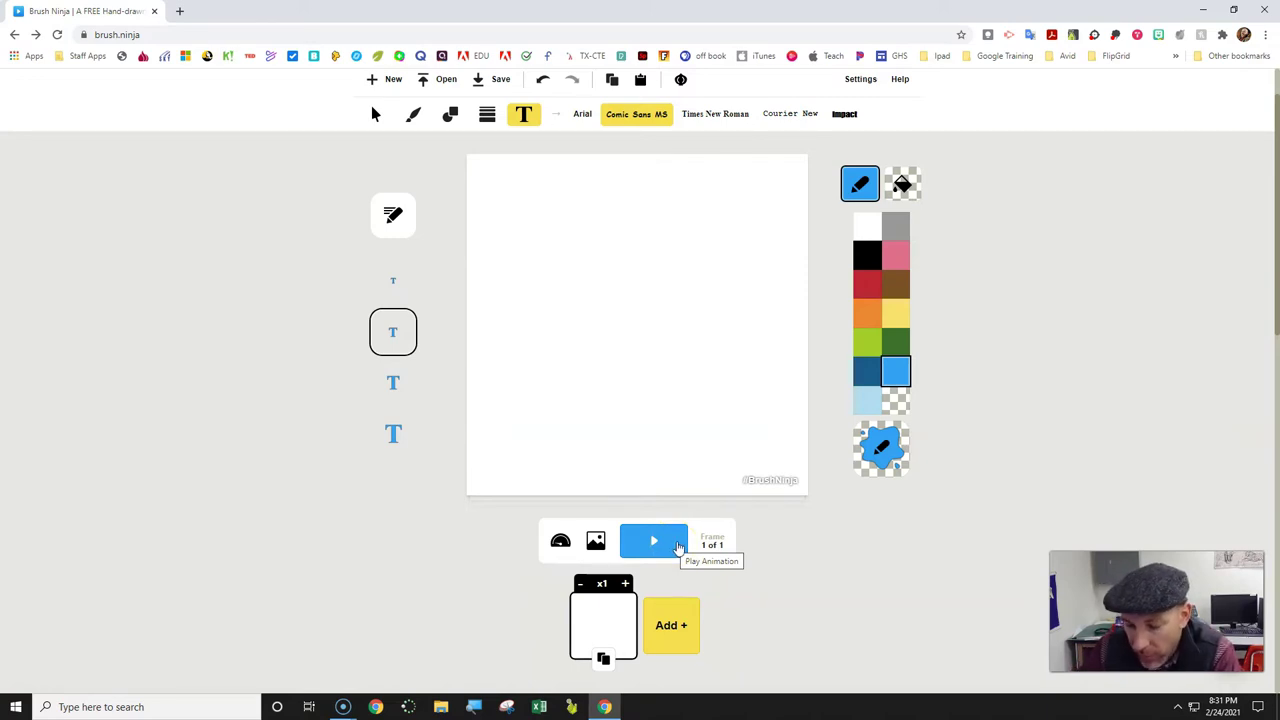
{"action": "left_click", "coordinate": [597, 542]}
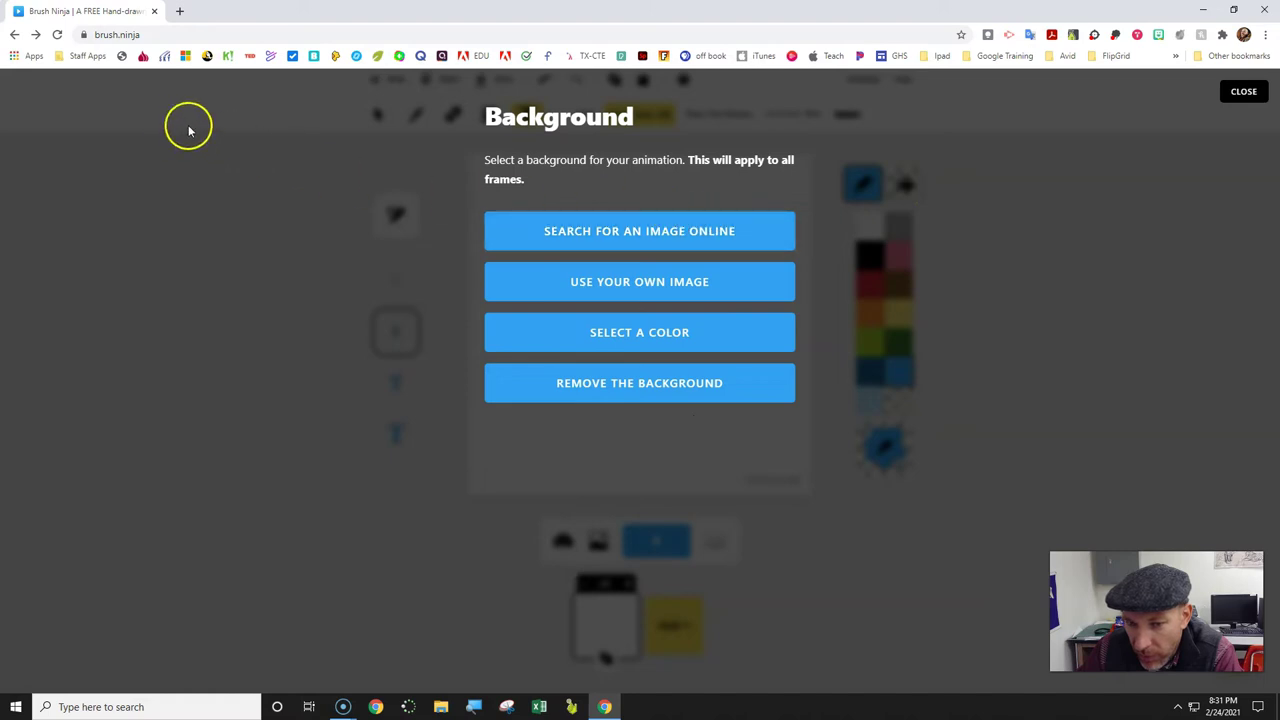
Step: Close the Background dialog unchanged and set the animation speed to 6 frames per second
{"action": "left_click", "coordinate": [1244, 92]}
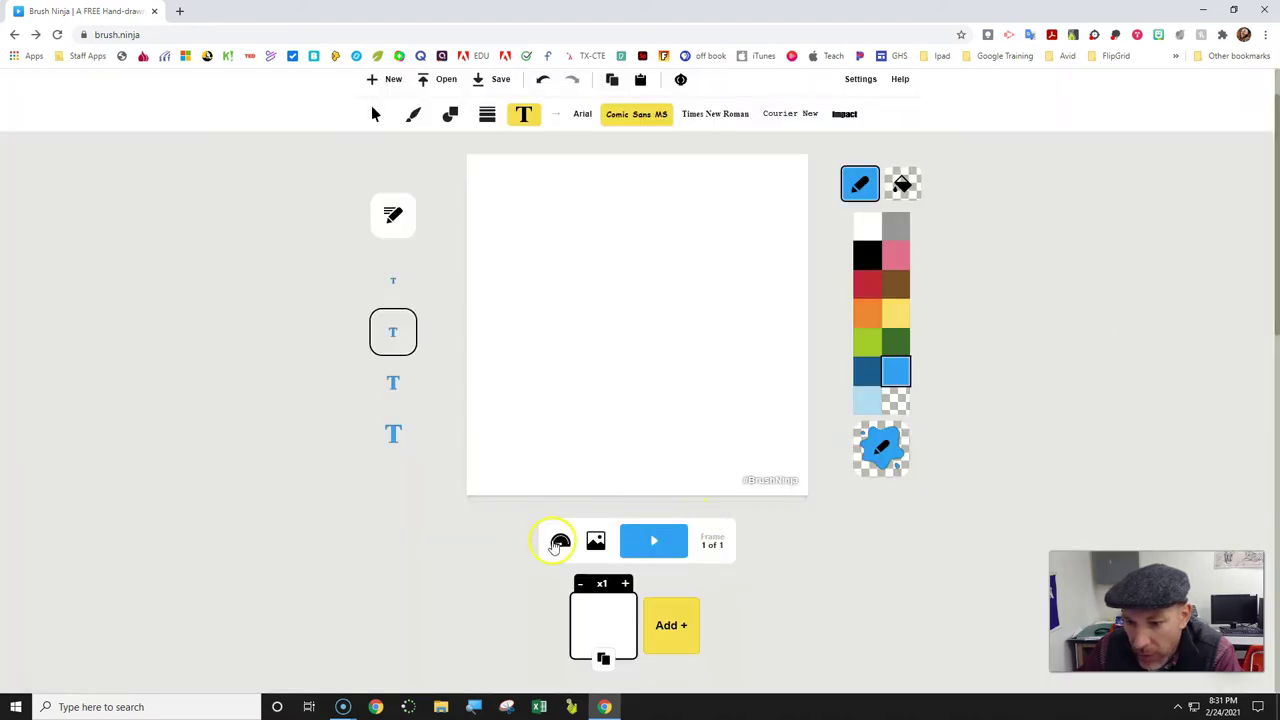
{"action": "left_click", "coordinate": [559, 542]}
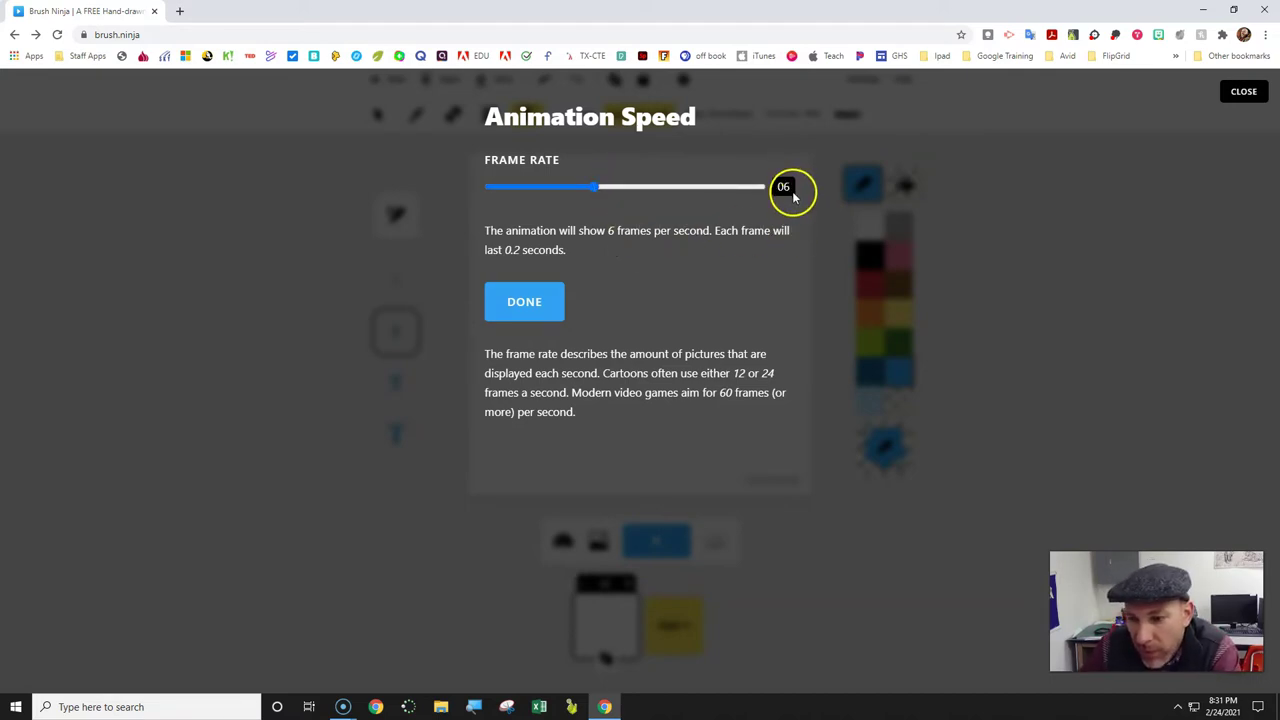
{"action": "left_click", "coordinate": [526, 318]}
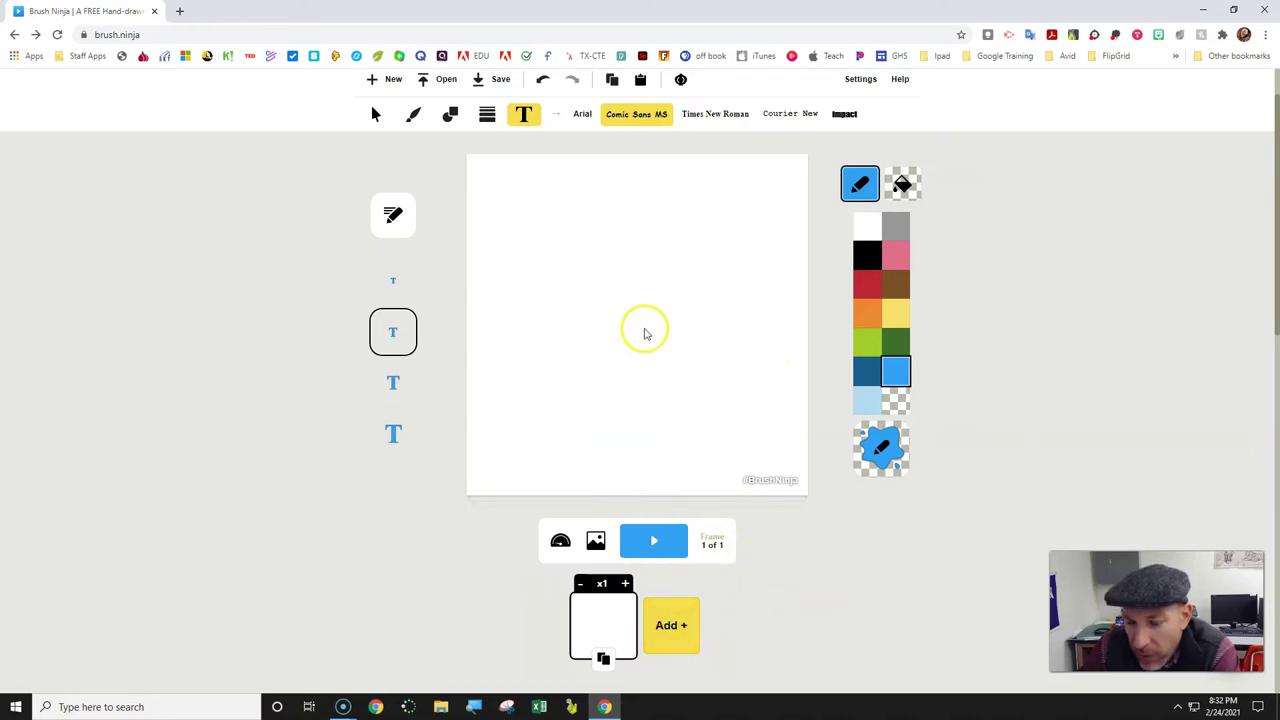
Step: Draw a black 6 with the pencil in the canvas's top-left corner
{"action": "scroll", "coordinate": [783, 362], "scroll_direction": "up", "scroll_amount": 1}
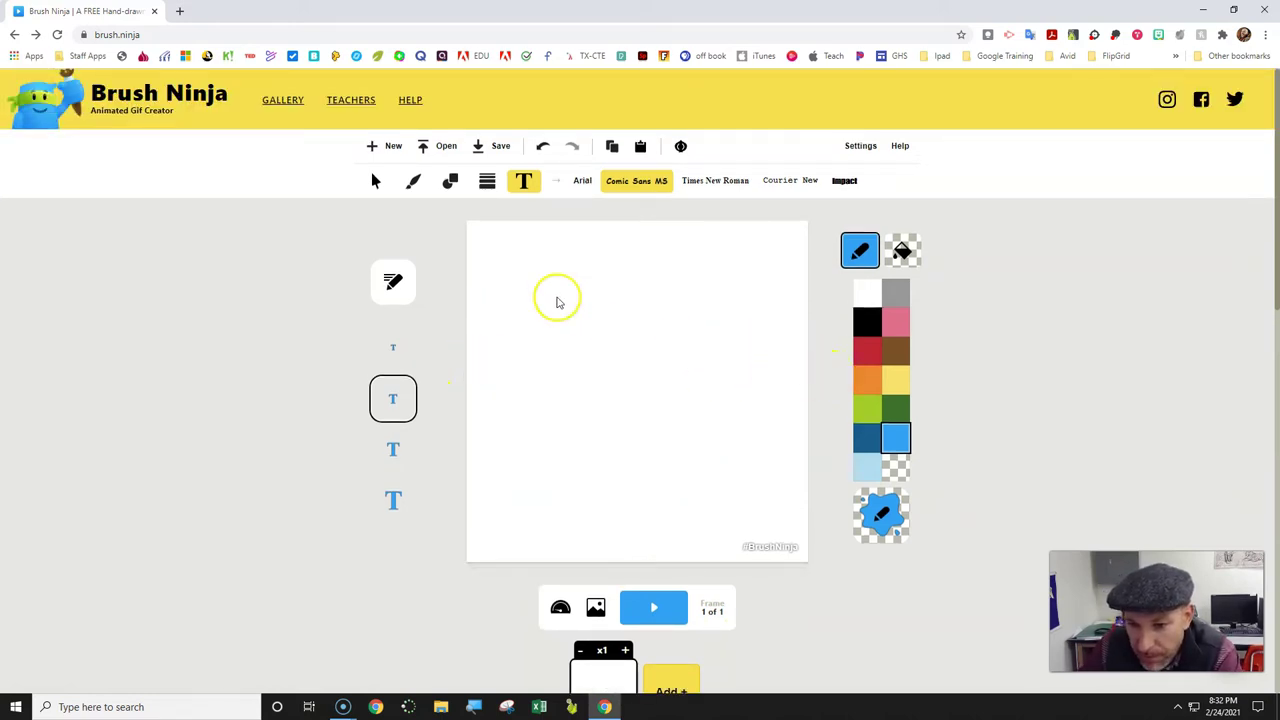
{"action": "left_click", "coordinate": [414, 186]}
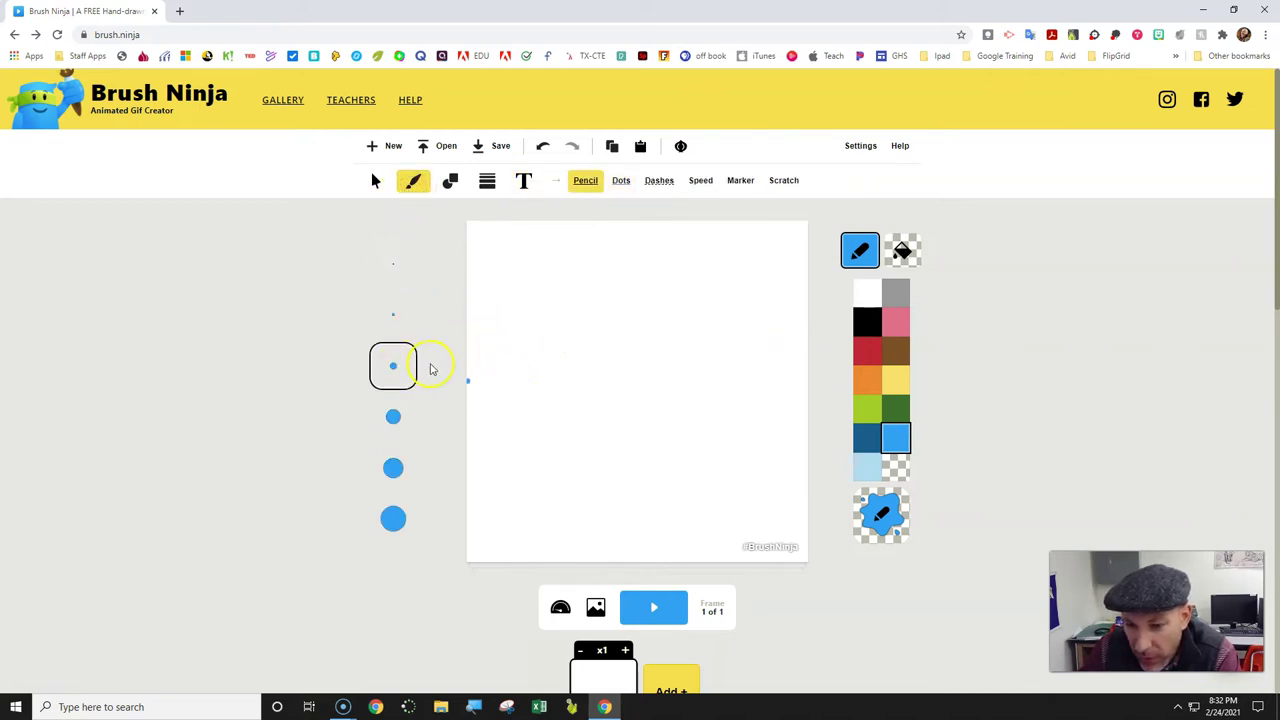
{"action": "left_click", "coordinate": [897, 383]}
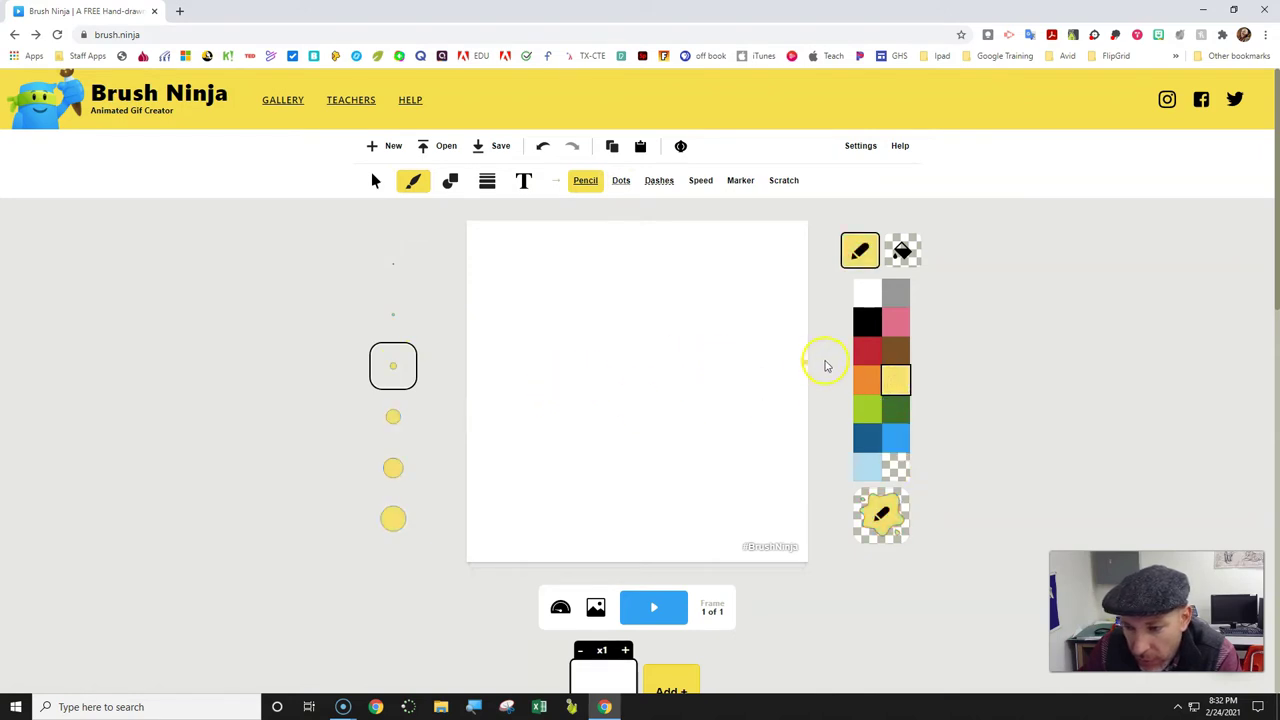
{"action": "left_click", "coordinate": [867, 321]}
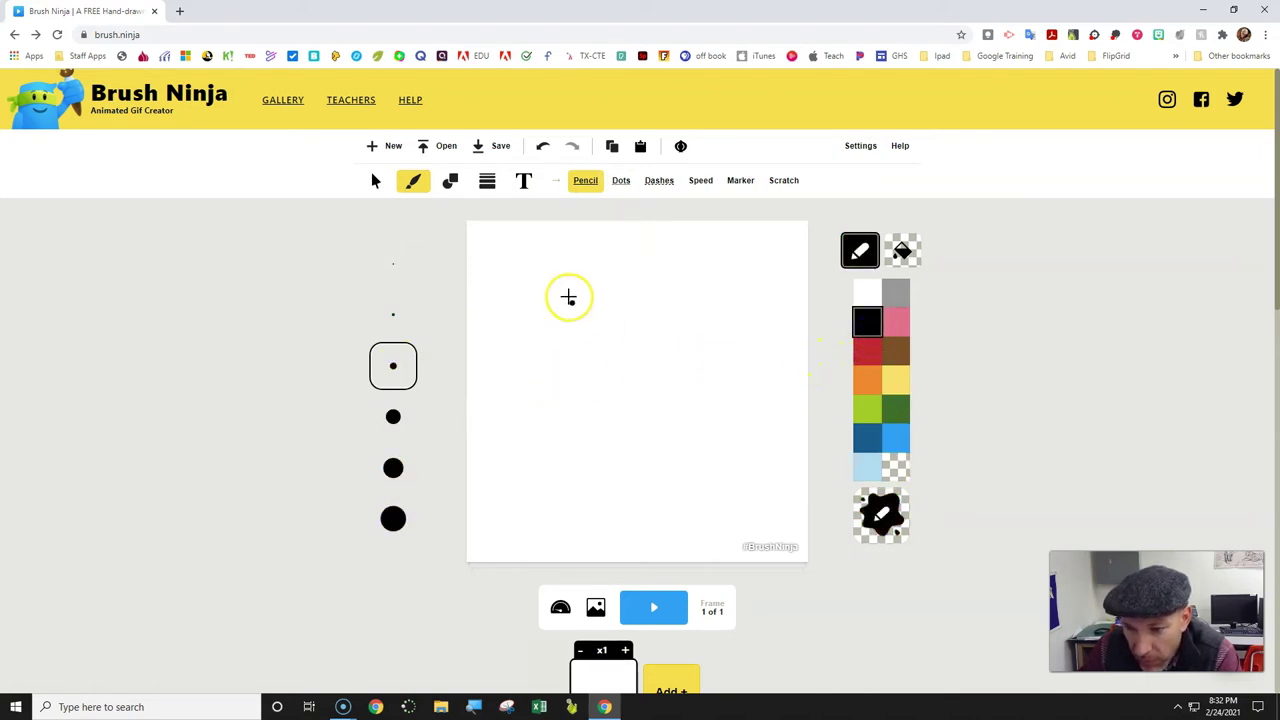
{"action": "mouse_move", "coordinate": [520, 251]}
{"action": "left_mouse_down"}
{"action": "mouse_move", "coordinate": [487, 315]}
{"action": "mouse_move", "coordinate": [508, 339]}
{"action": "mouse_move", "coordinate": [544, 322]}
{"action": "mouse_move", "coordinate": [534, 305]}
{"action": "mouse_move", "coordinate": [487, 303]}
{"action": "left_mouse_up"}
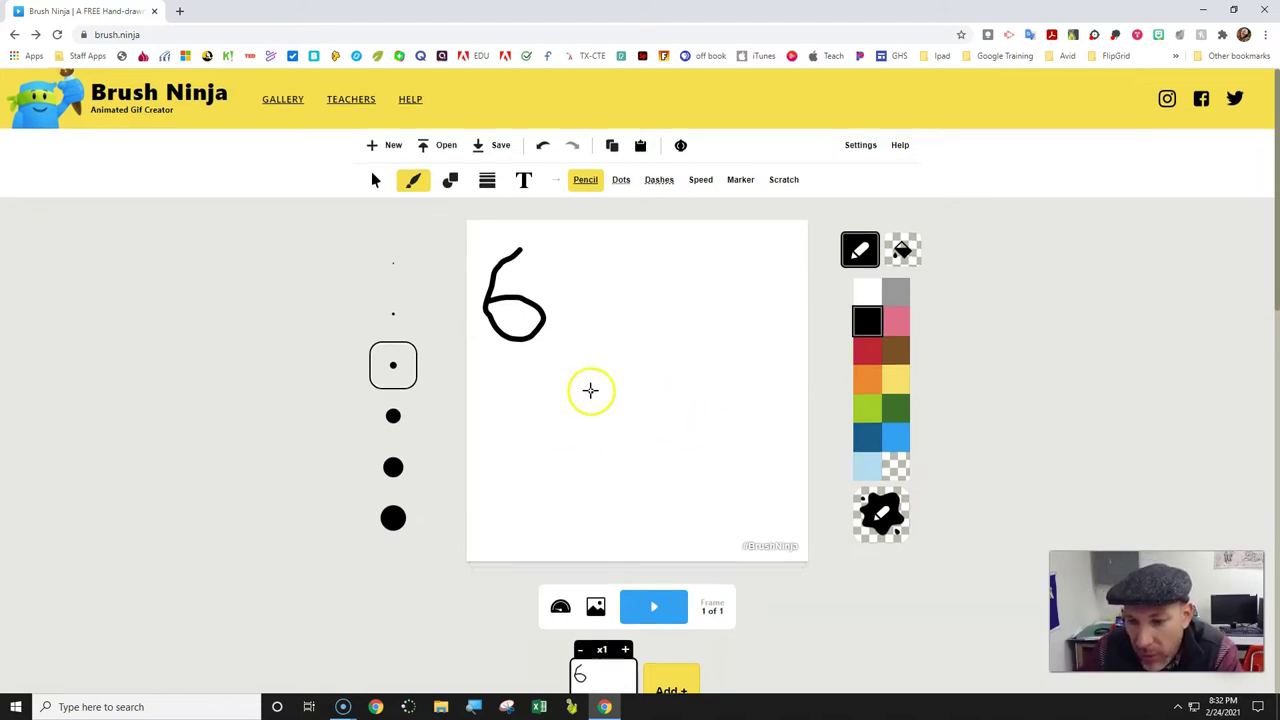
Step: Duplicate the frame and draw a plus sign after the 6
{"action": "scroll", "coordinate": [615, 460], "scroll_direction": "down", "scroll_amount": 2}
{"action": "left_click", "coordinate": [603, 592]}
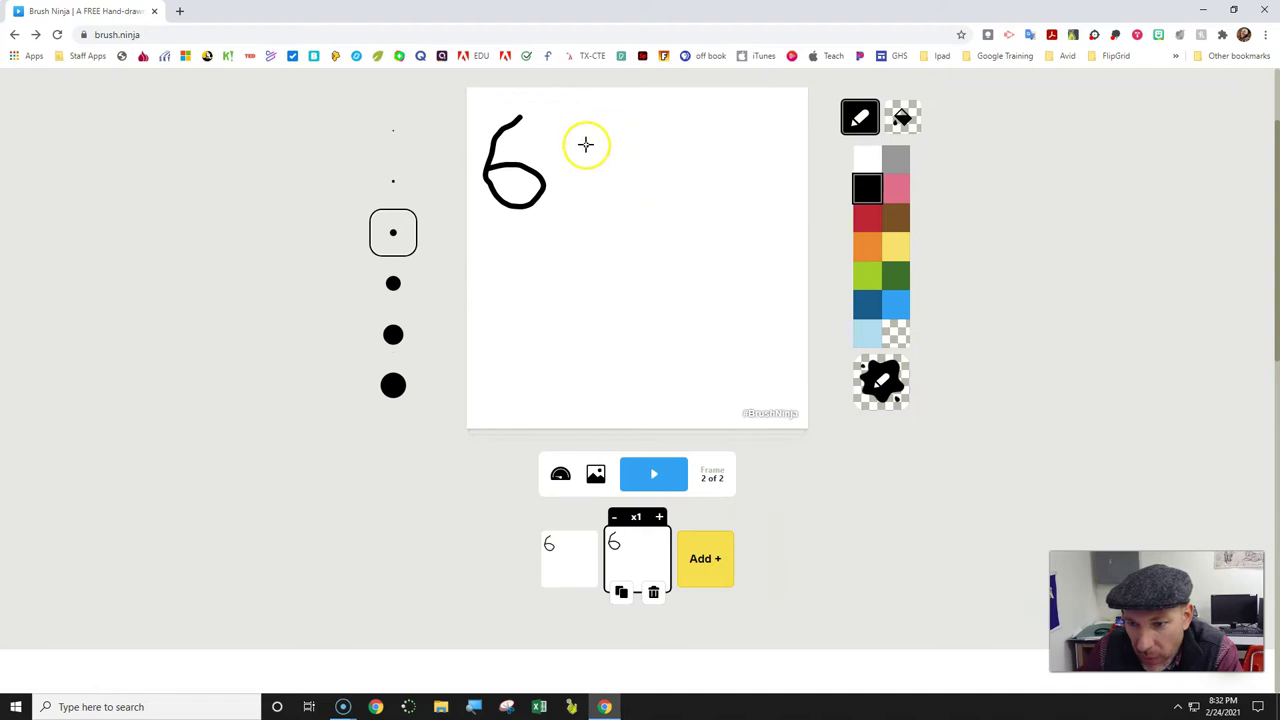
{"action": "left_click_drag", "start_coordinate": [588, 187], "coordinate": [603, 160]}
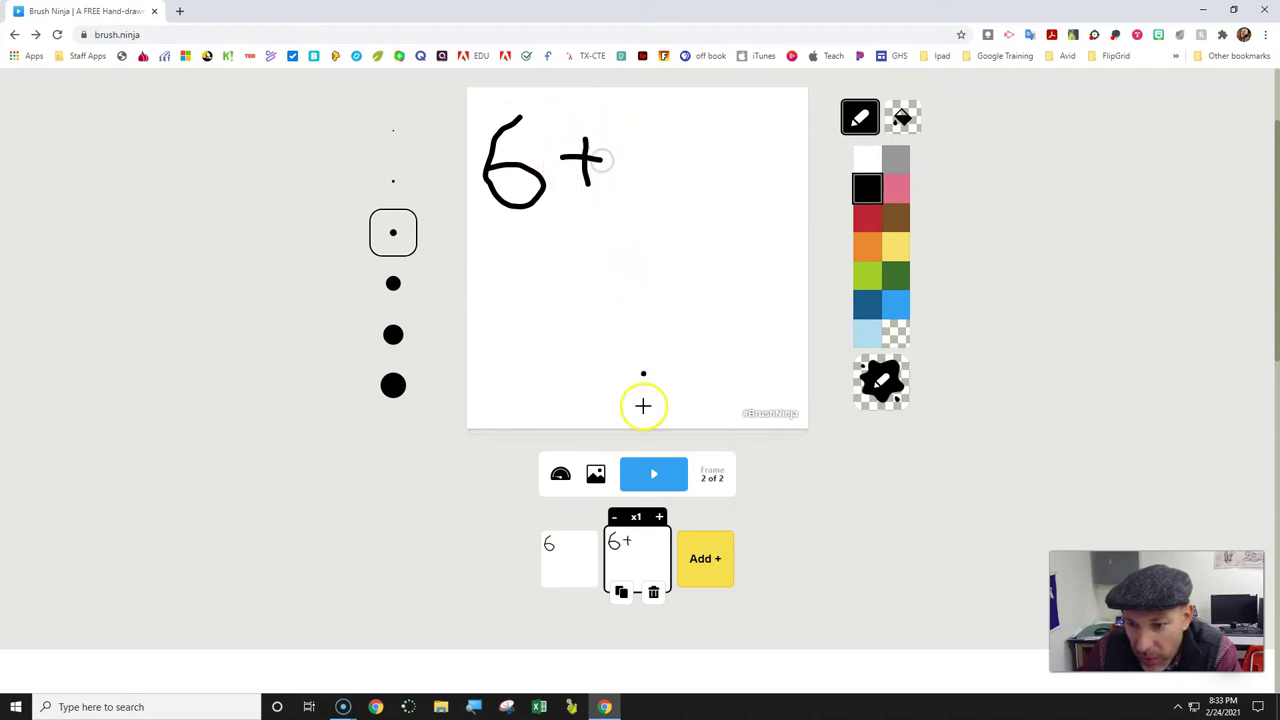
Step: Duplicate again and draw the 4, add a fourth frame, and switch to yellow
{"action": "left_click", "coordinate": [621, 593]}
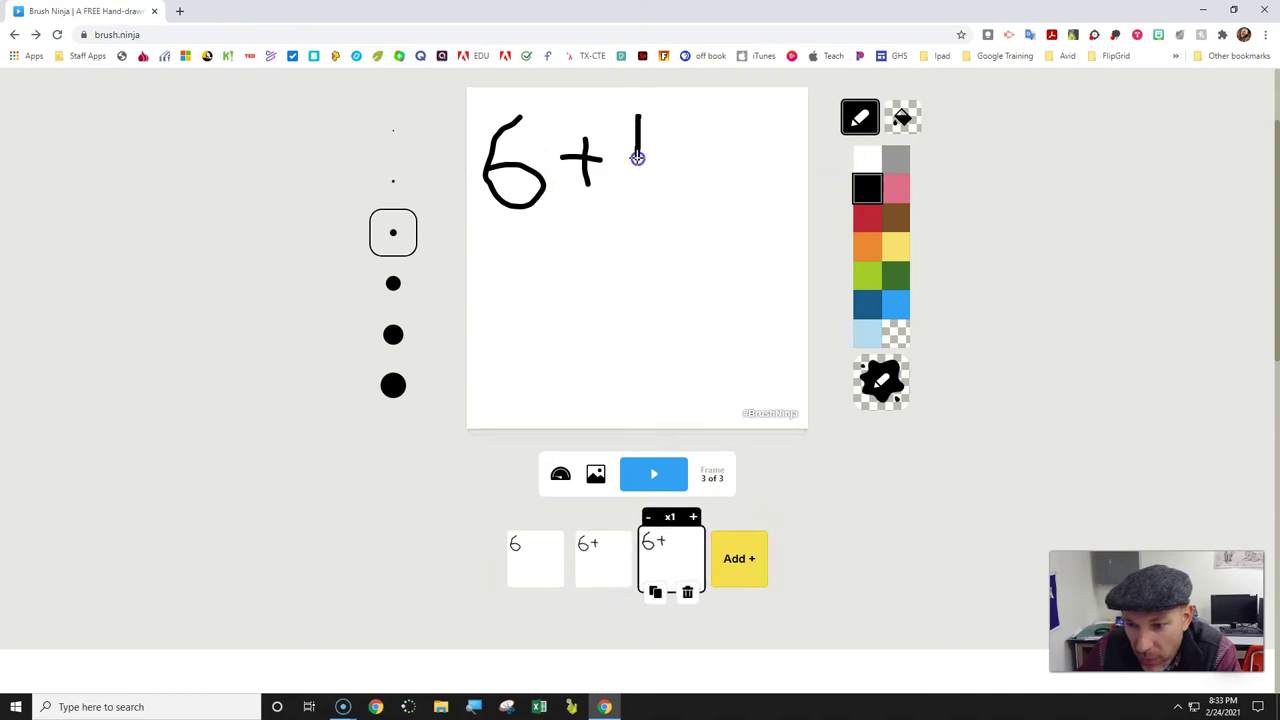
{"action": "left_click_drag", "start_coordinate": [677, 116], "coordinate": [670, 188]}
{"action": "left_click", "coordinate": [655, 592]}
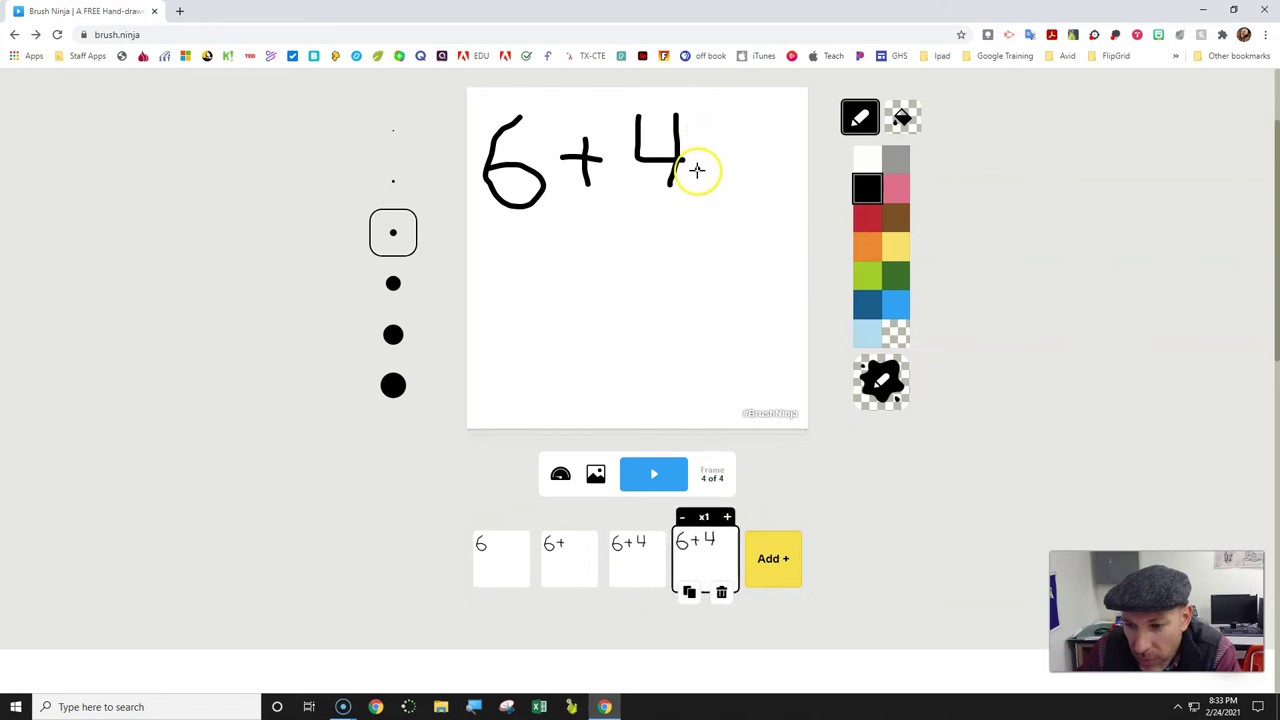
{"action": "left_click", "coordinate": [899, 251]}
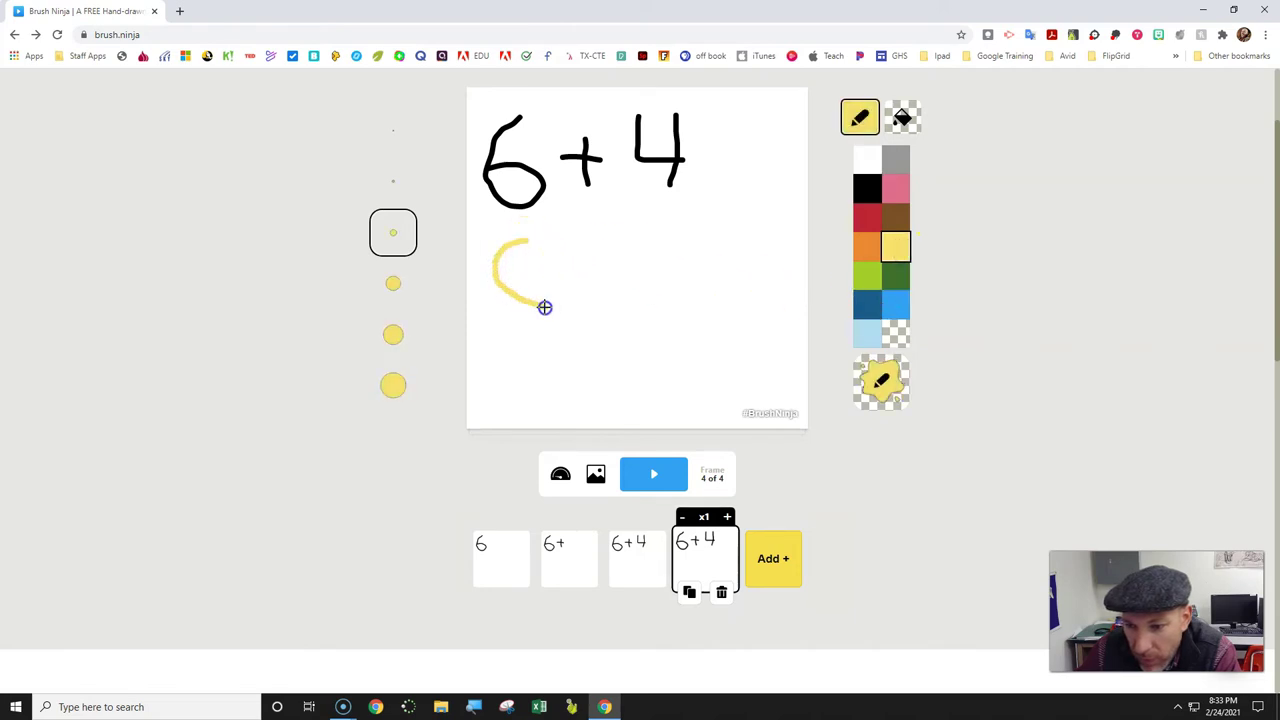
Step: Duplicate frames up to seven, drawing yellow circles until six fill two rows
{"action": "left_click", "coordinate": [688, 591]}
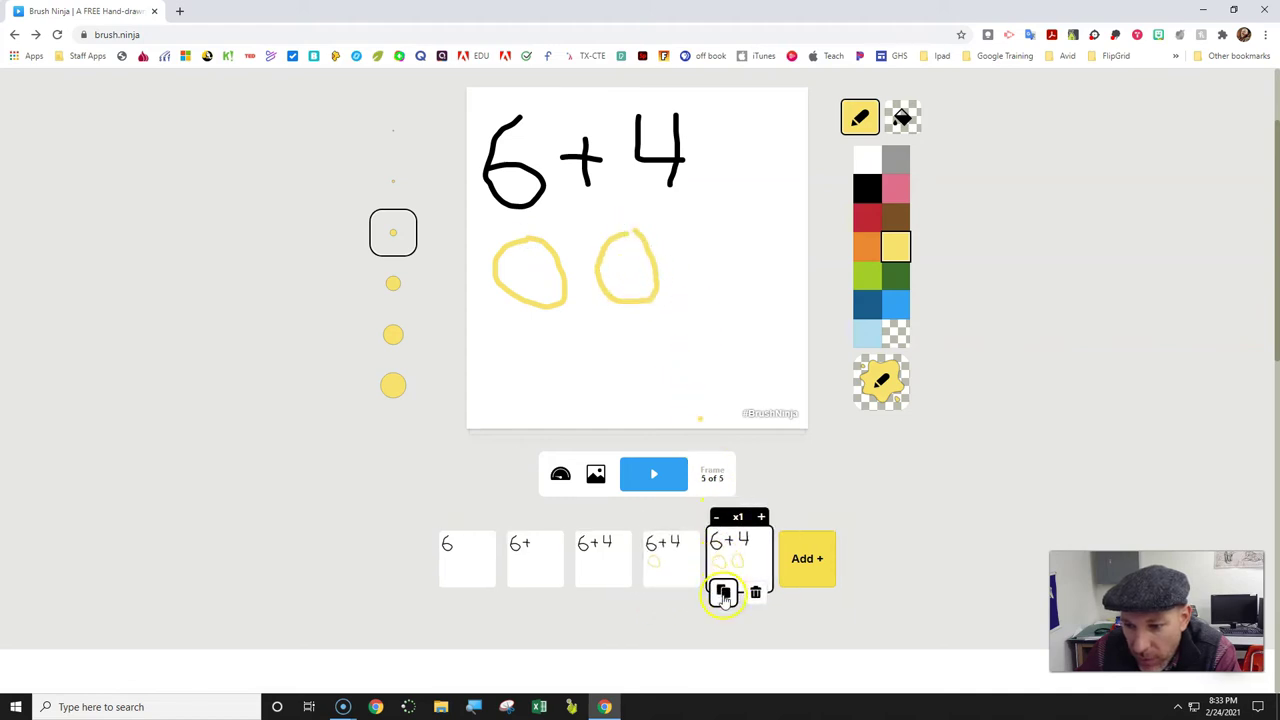
{"action": "left_click", "coordinate": [723, 591]}
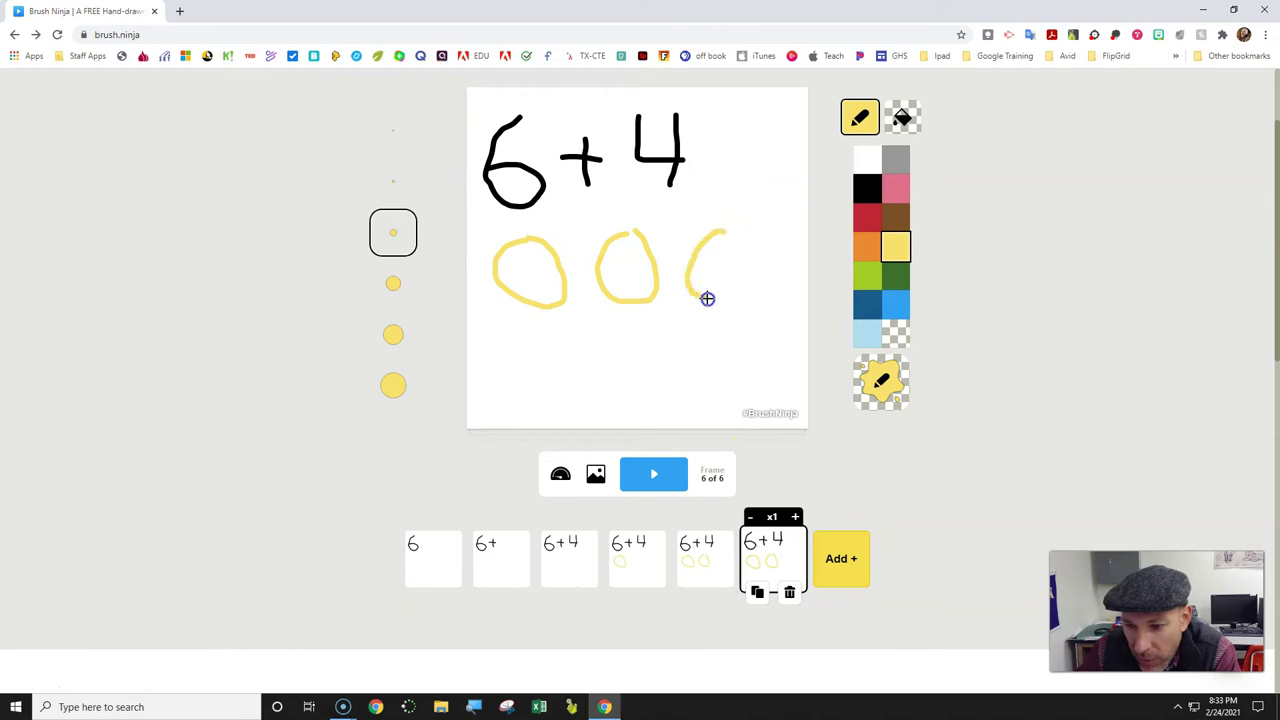
{"action": "left_click", "coordinate": [757, 591]}
{"action": "left_click_drag", "start_coordinate": [502, 358], "coordinate": [554, 334]}
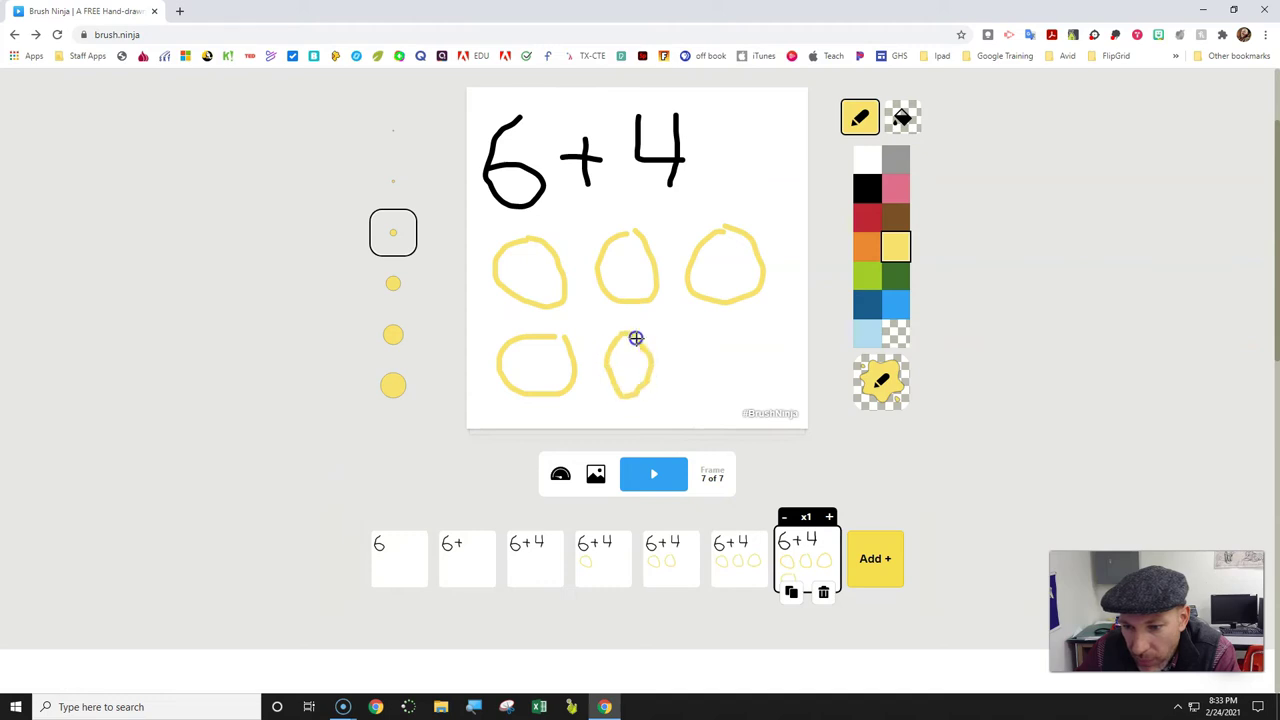
{"action": "left_click_drag", "start_coordinate": [722, 341], "coordinate": [687, 348]}
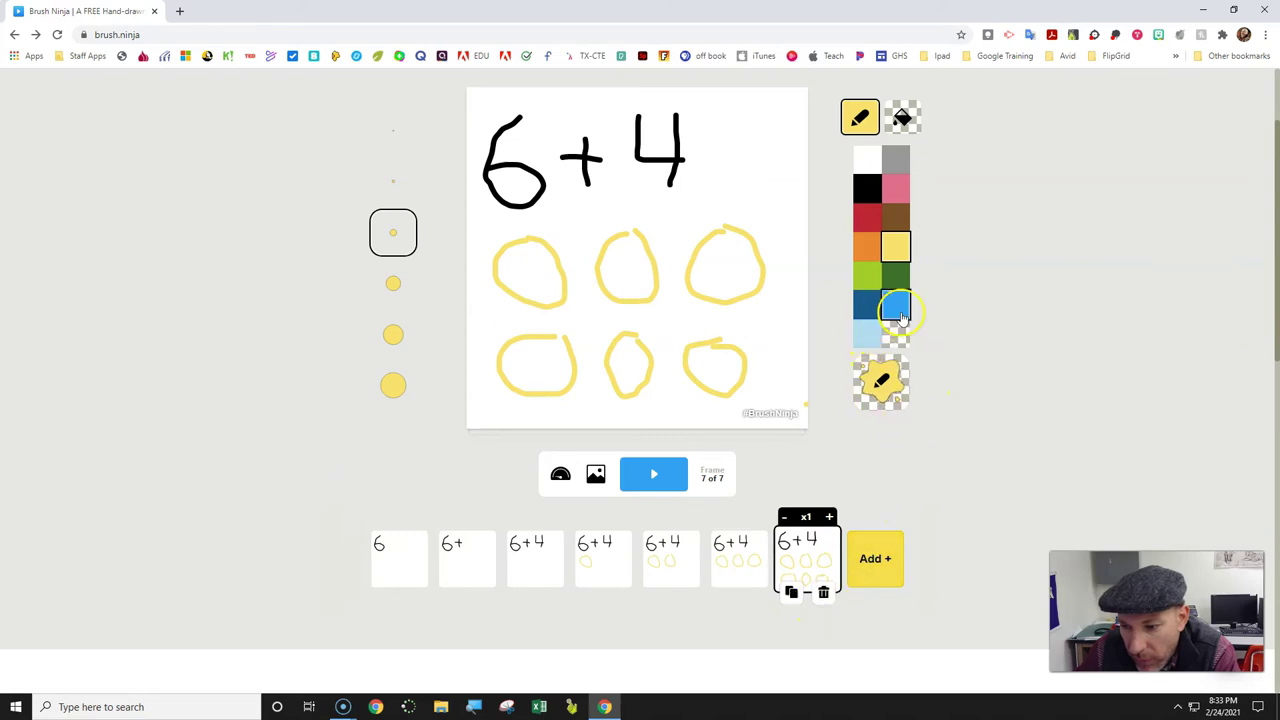
Step: Switch to blue and add a dot per new frame inside the first circle through frame 13
{"action": "left_click", "coordinate": [895, 305]}
{"action": "left_click", "coordinate": [791, 592]}
{"action": "left_click", "coordinate": [512, 257]}
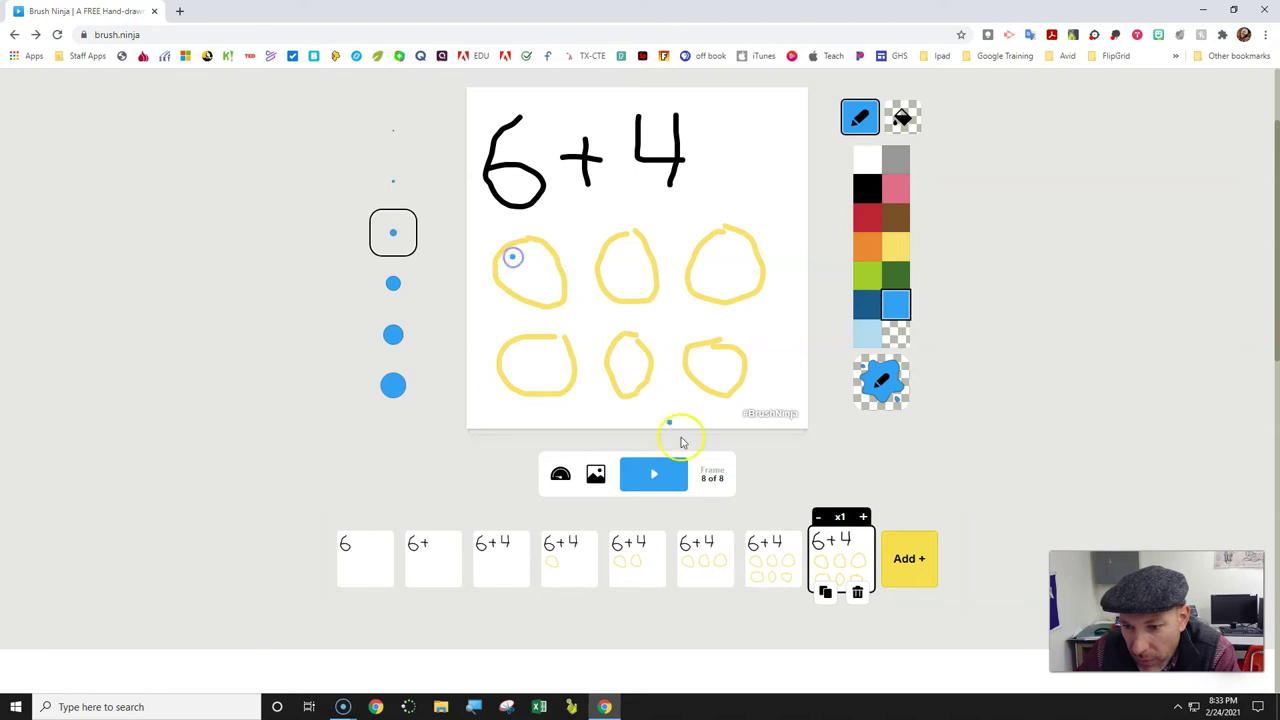
{"action": "left_click", "coordinate": [825, 592]}
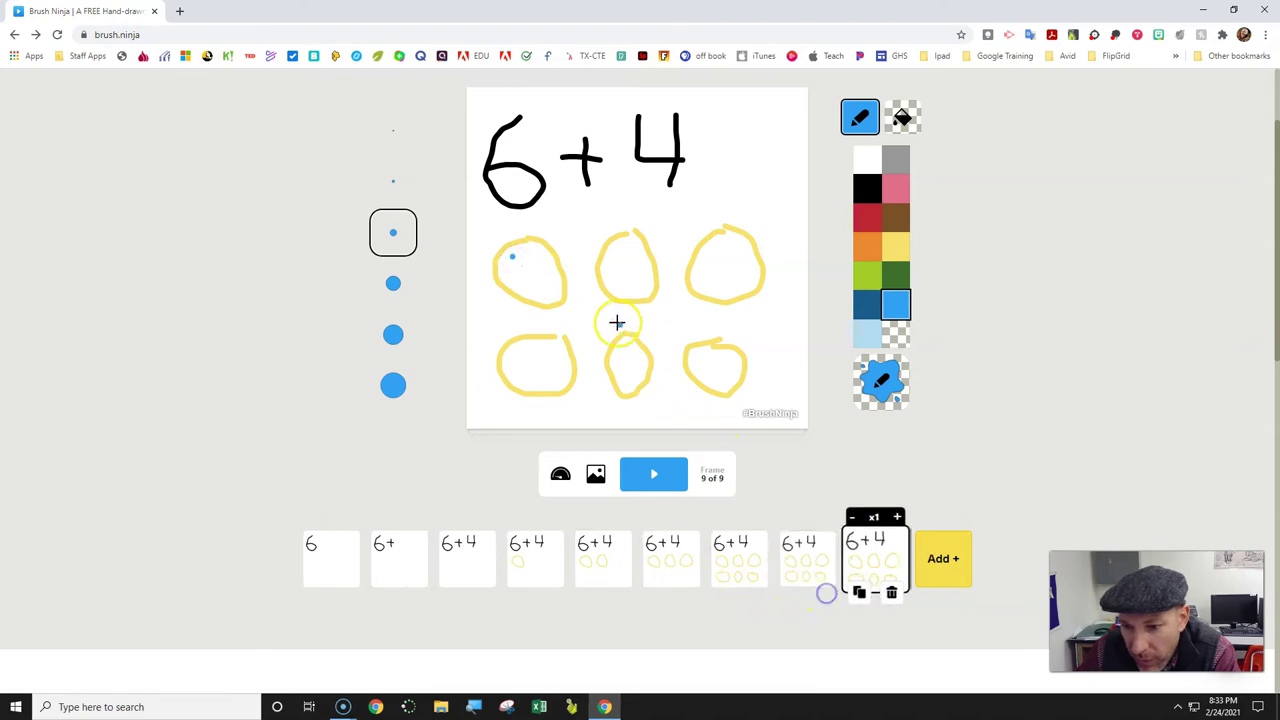
{"action": "left_click", "coordinate": [527, 259]}
{"action": "left_click", "coordinate": [859, 592]}
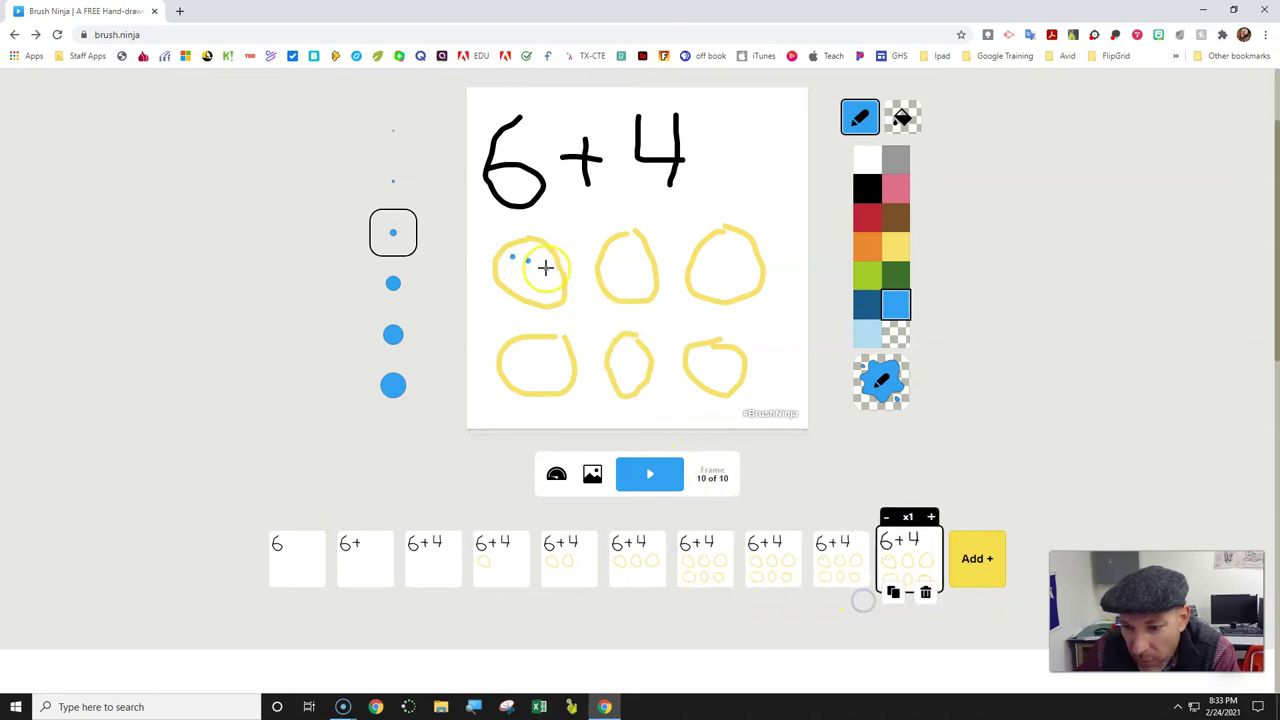
{"action": "left_click", "coordinate": [893, 592]}
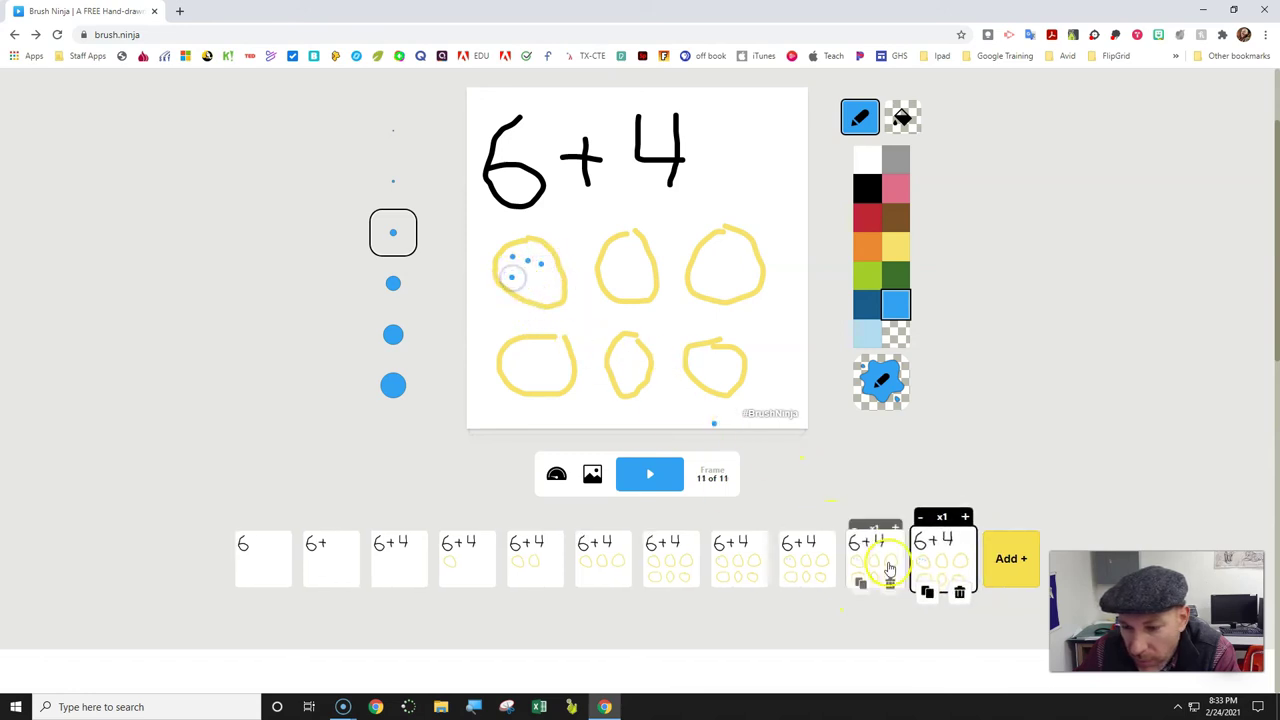
{"action": "left_click", "coordinate": [927, 592]}
{"action": "left_click", "coordinate": [526, 281]}
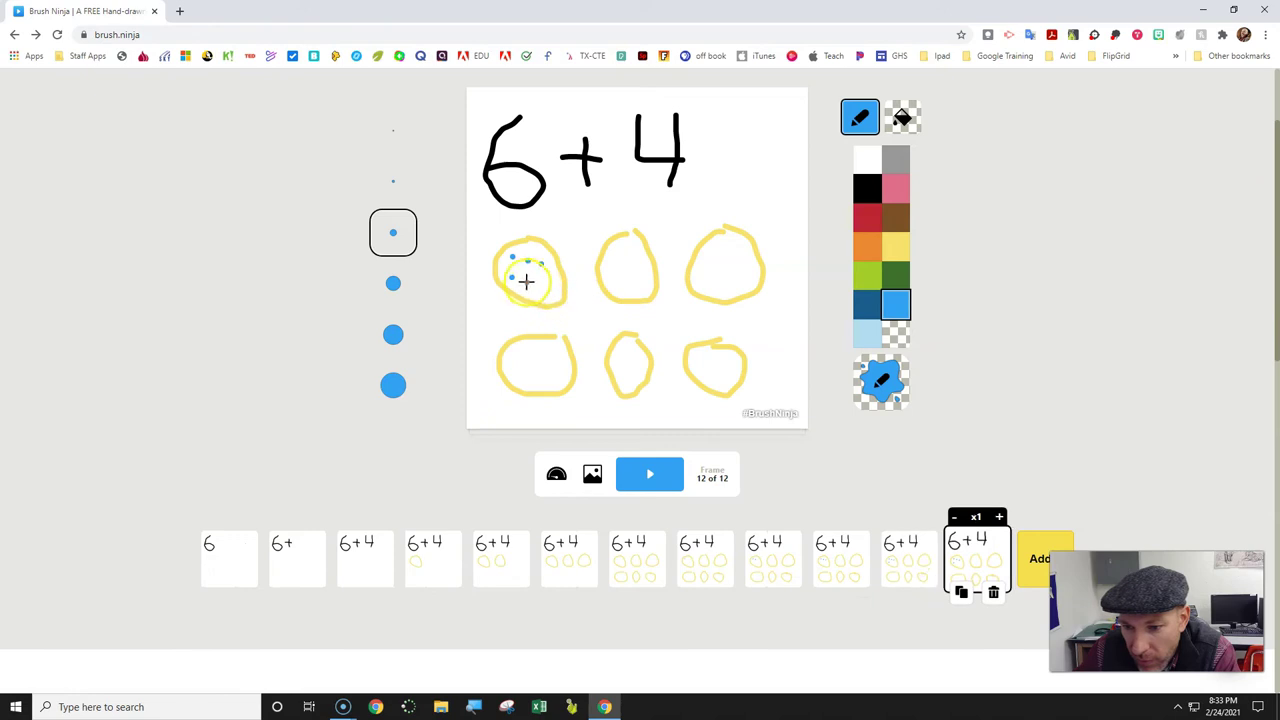
{"action": "left_click", "coordinate": [956, 588]}
{"action": "left_click", "coordinate": [548, 288]}
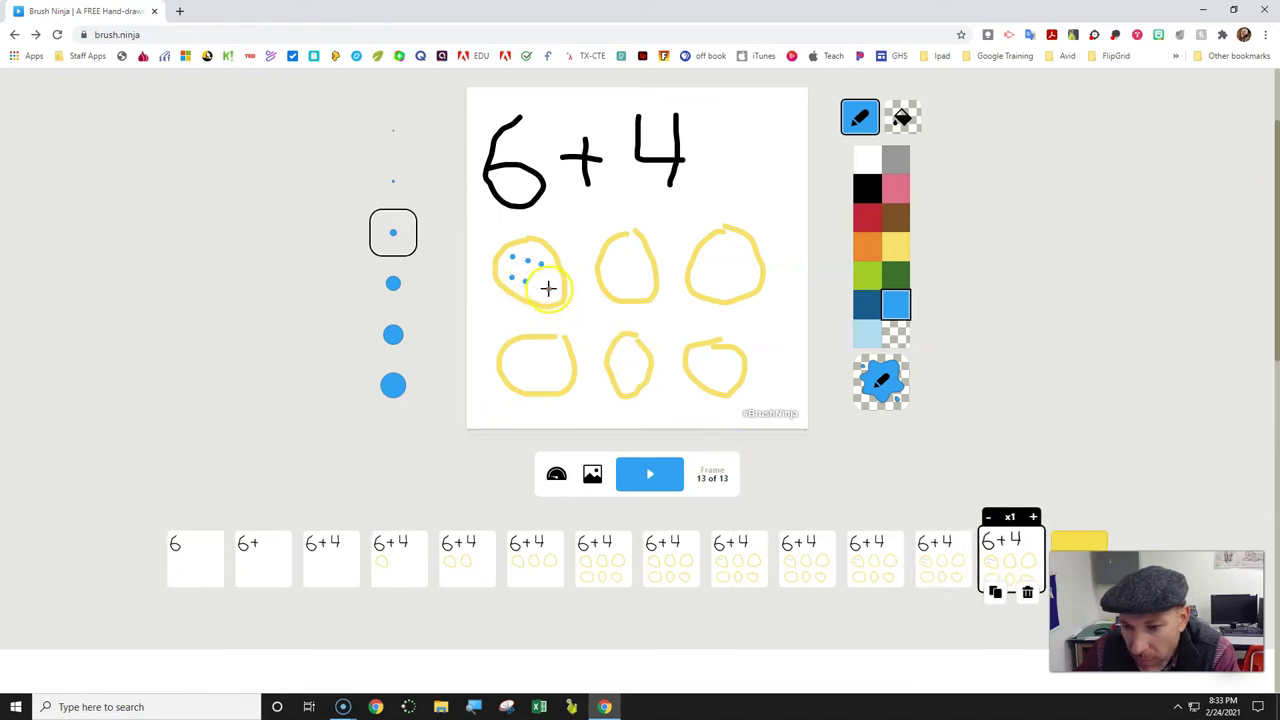
{"action": "left_click", "coordinate": [649, 478]}
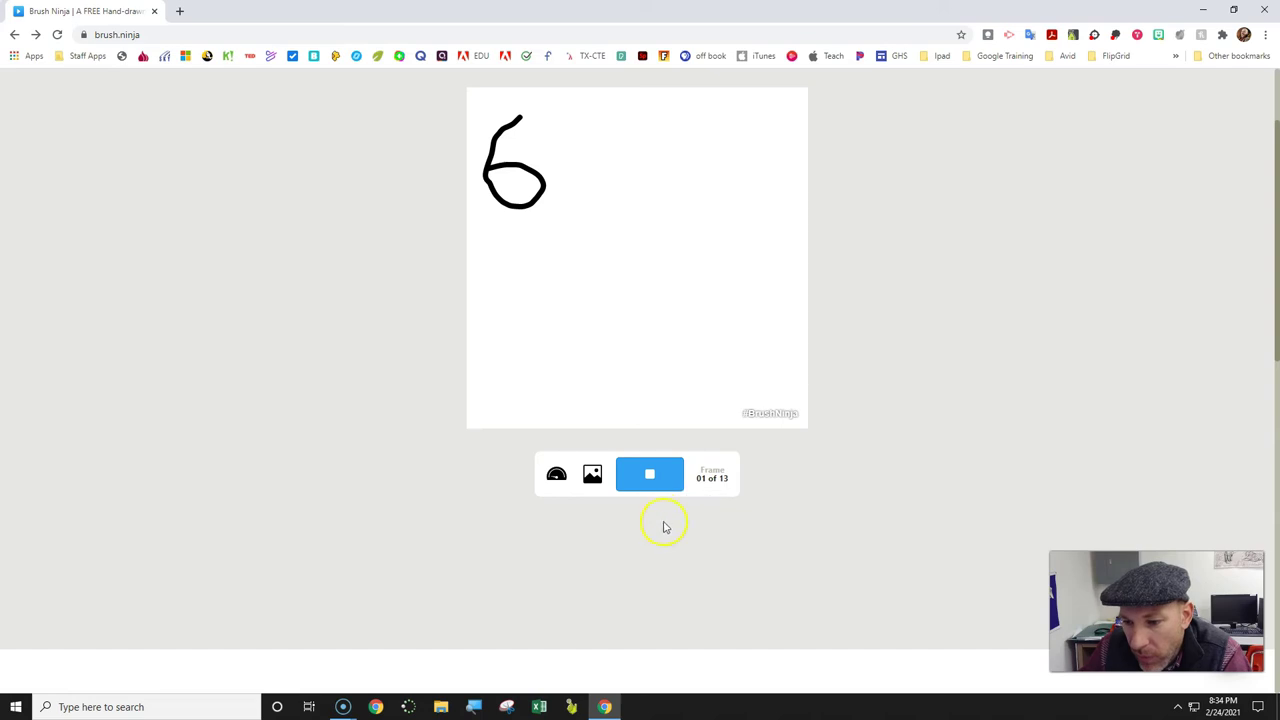
{"action": "left_click", "coordinate": [645, 478]}
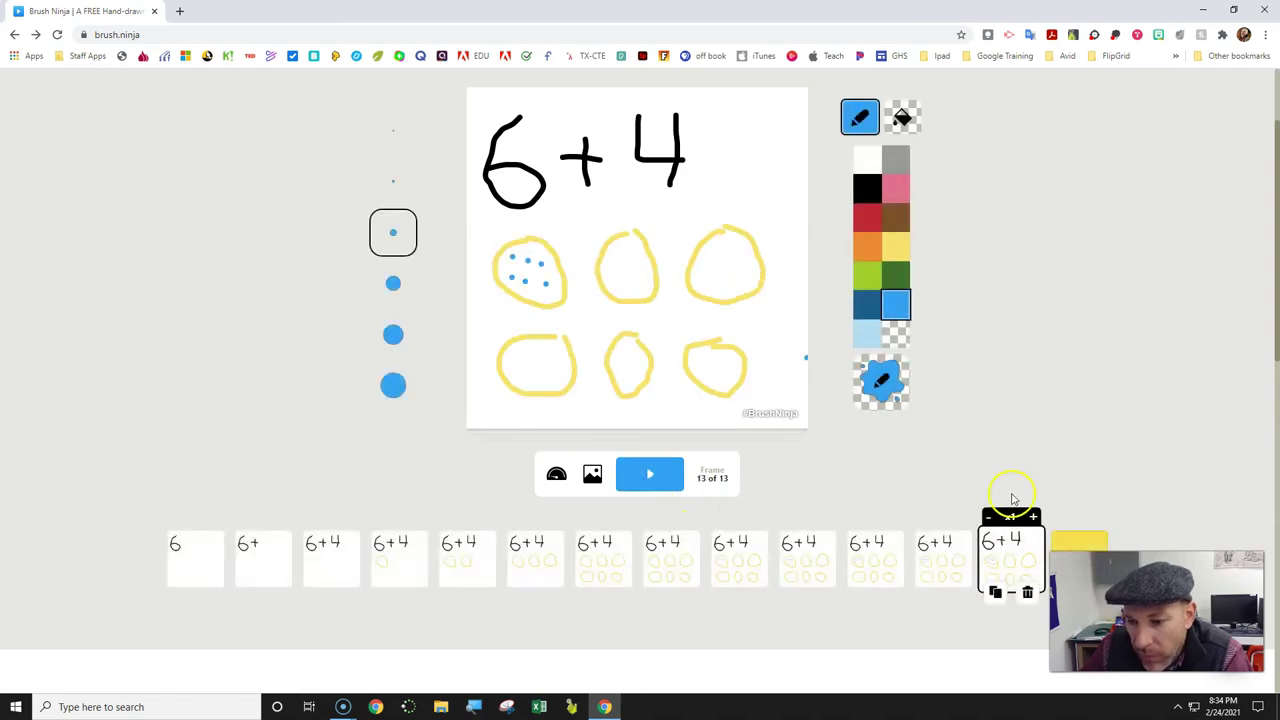
{"action": "scroll", "coordinate": [960, 512], "scroll_direction": "up", "scroll_amount": 2}
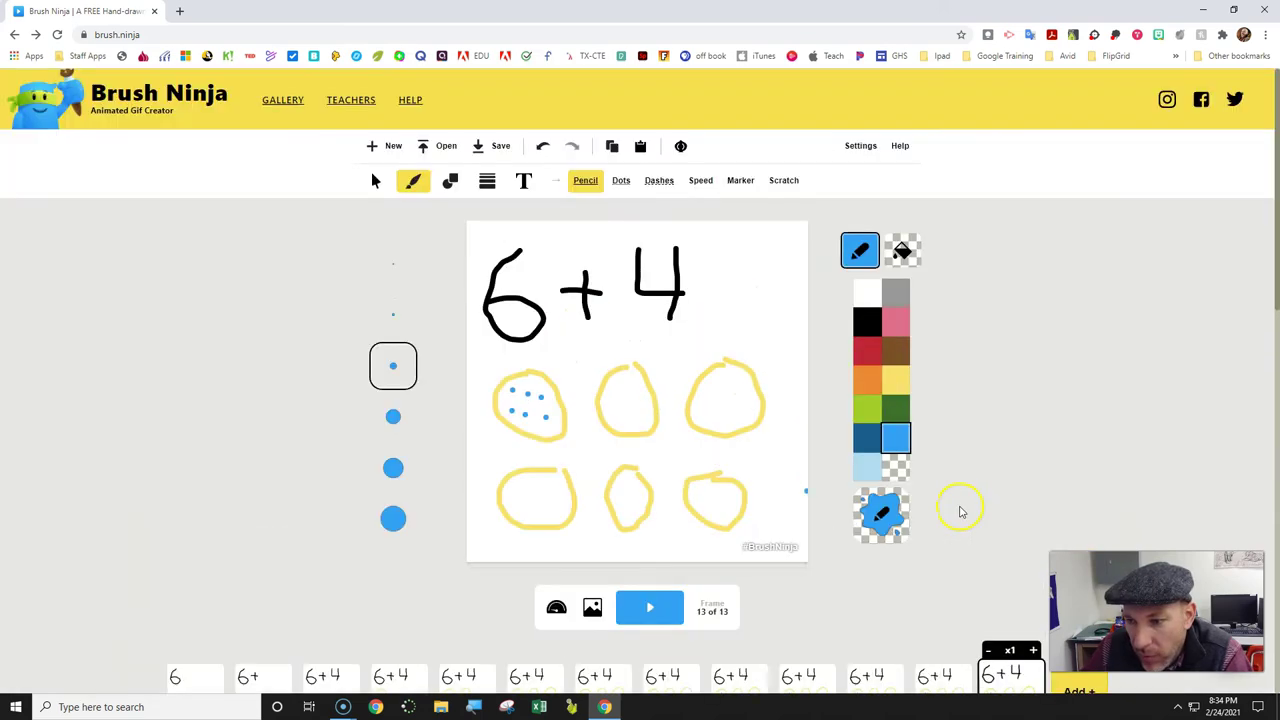
Step: Turn on onion skinning and duplicate frame 13 into a new 14th frame
{"action": "left_click", "coordinate": [680, 147]}
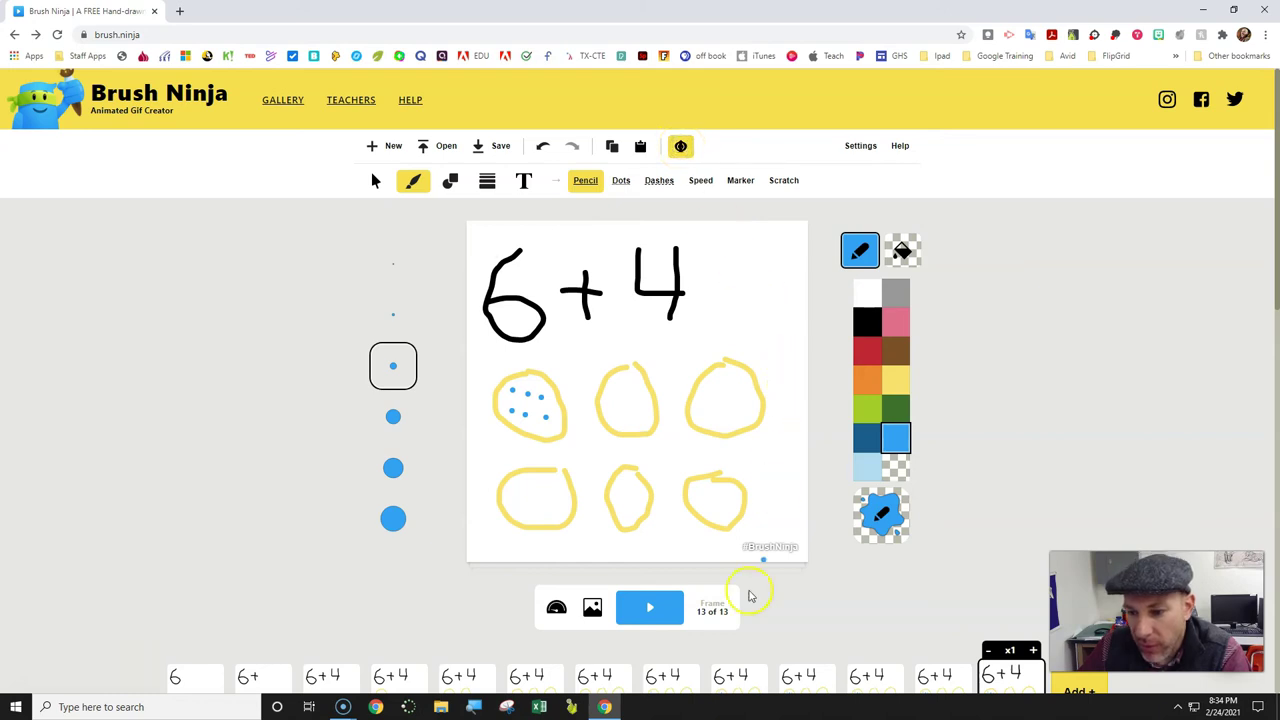
{"action": "scroll", "coordinate": [752, 568], "scroll_direction": "down", "scroll_amount": 1}
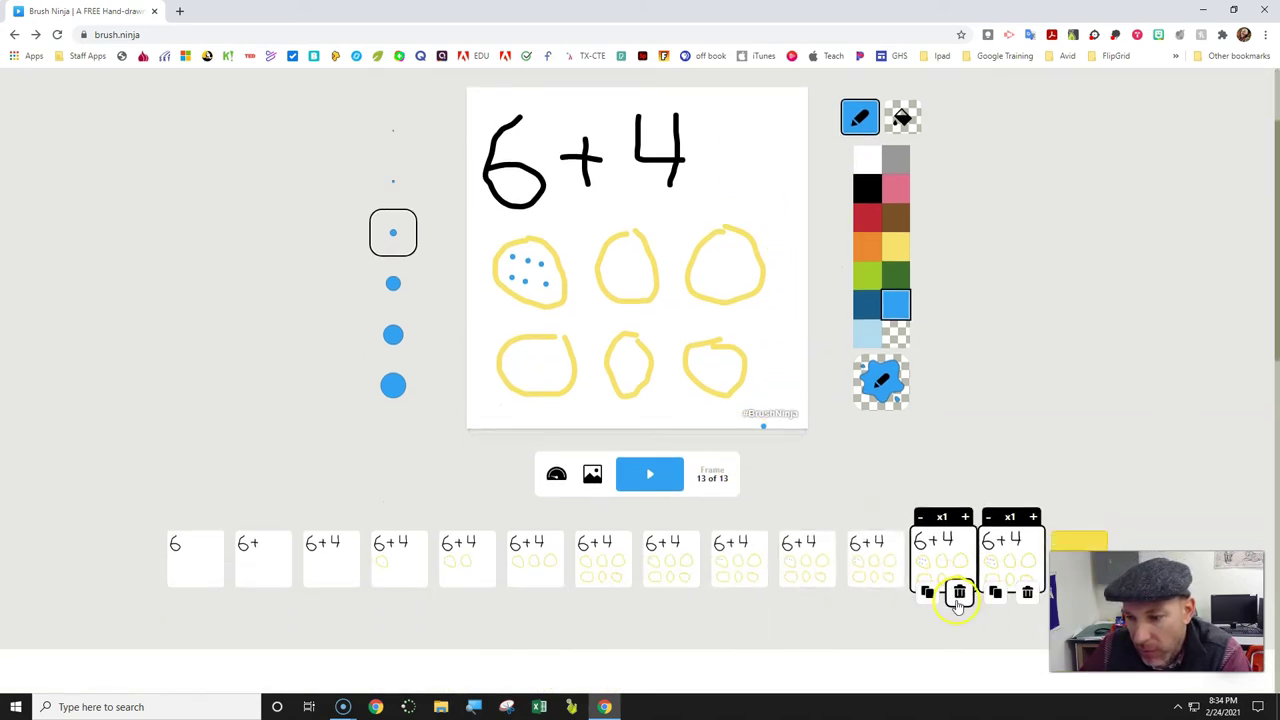
{"action": "mouse_move", "coordinate": [990, 598]}
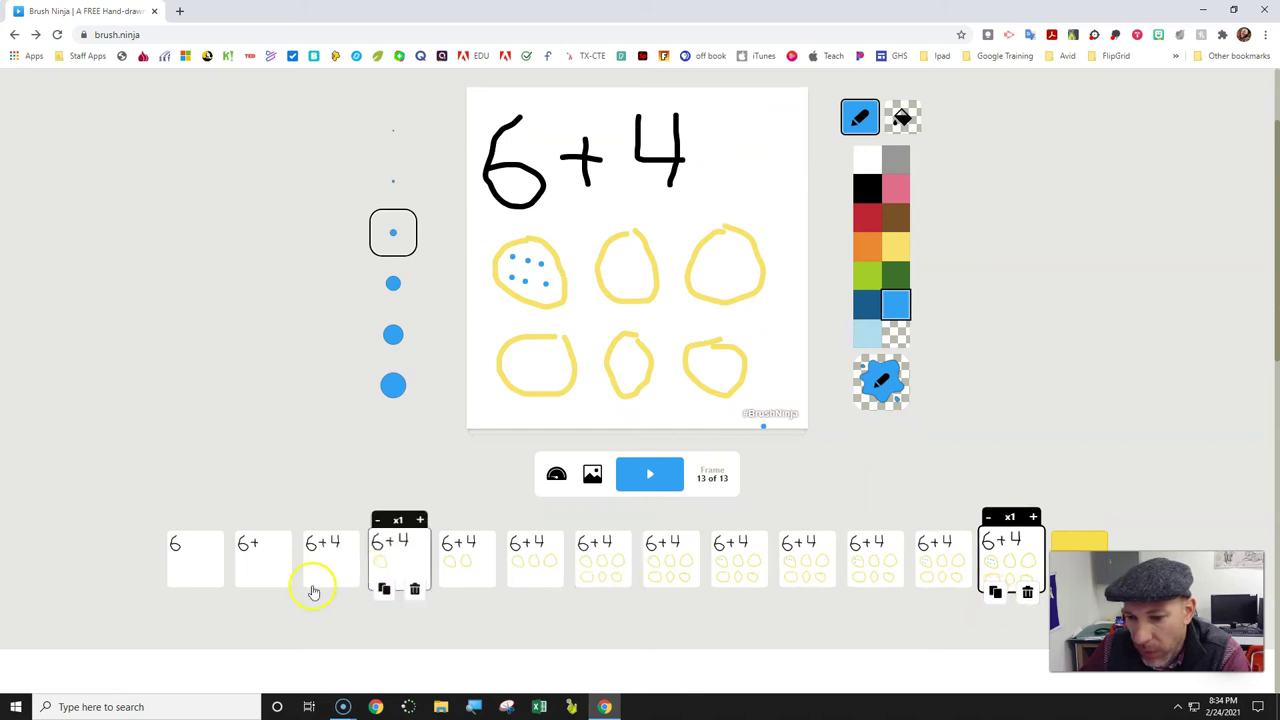
{"action": "left_click", "coordinate": [995, 593]}
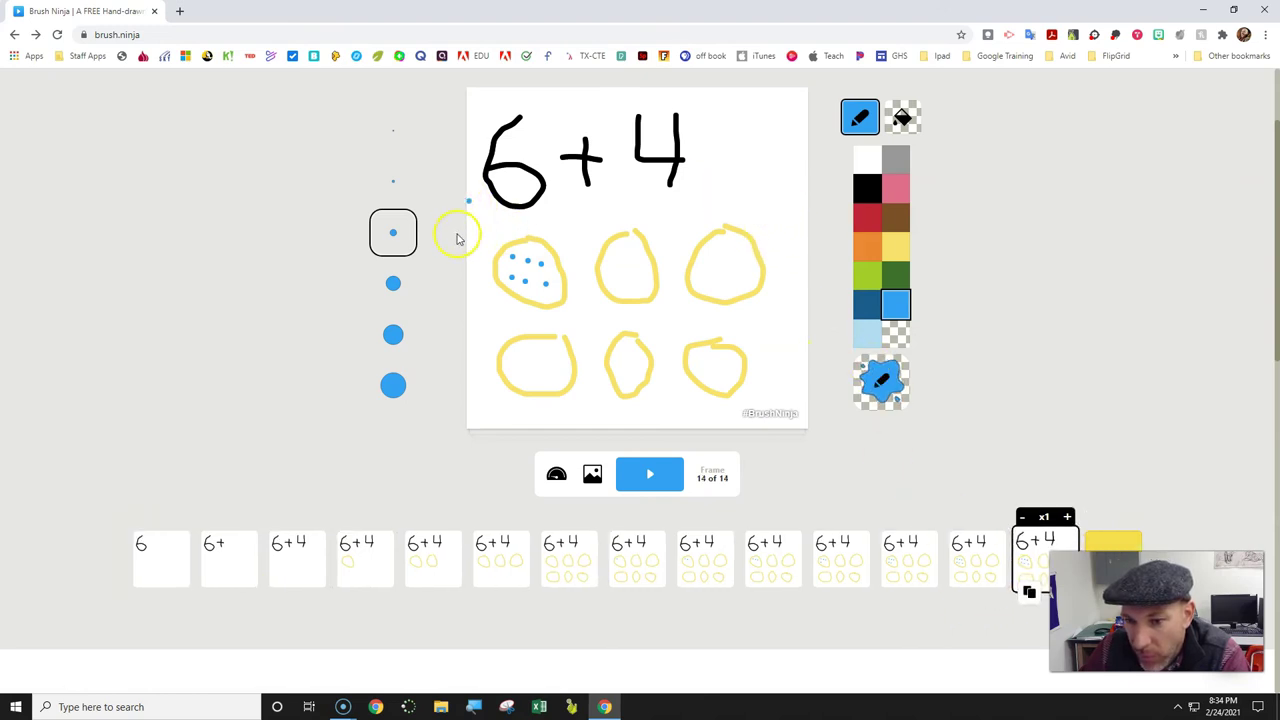
{"action": "scroll", "coordinate": [453, 245], "scroll_direction": "up", "scroll_amount": 2}
Step: Nudge the 4 in frame 14, then duplicate into frame 15 and move the 4 right
{"action": "left_click", "coordinate": [378, 183]}
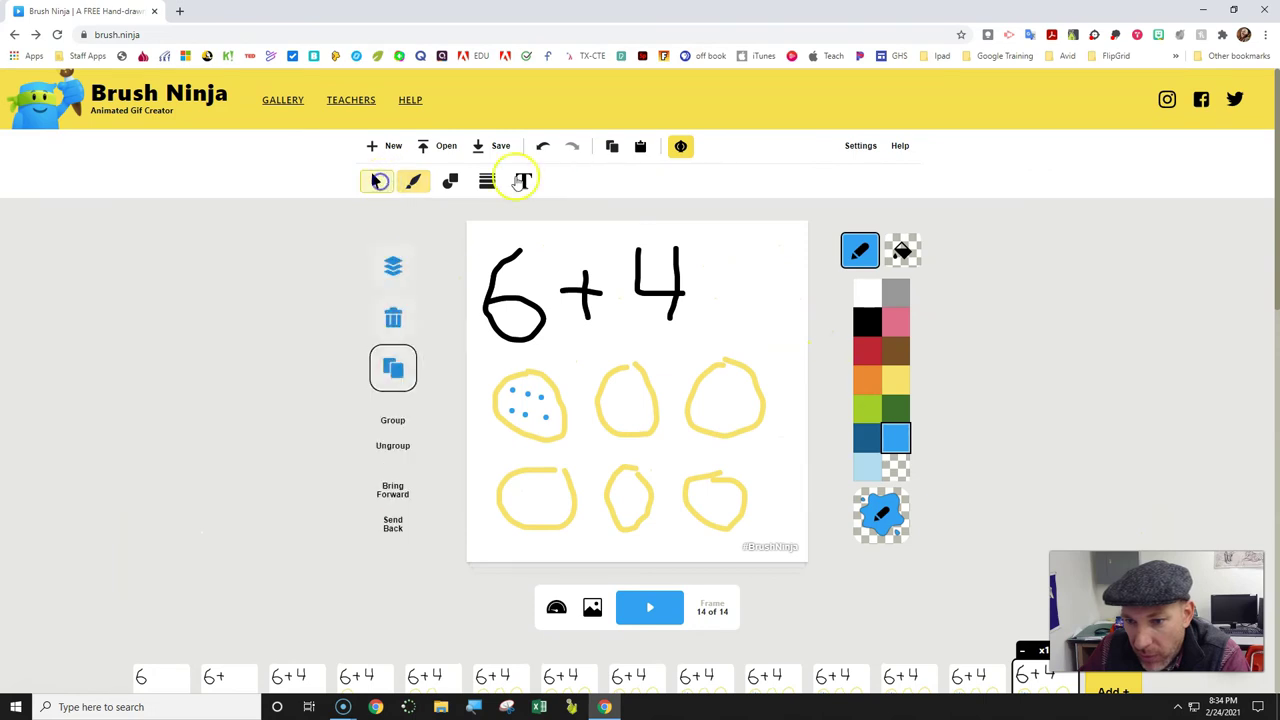
{"action": "left_click_drag", "start_coordinate": [622, 238], "coordinate": [705, 335]}
{"action": "mouse_move", "coordinate": [655, 292]}
{"action": "left_mouse_down"}
{"action": "mouse_move", "coordinate": [679, 303]}
{"action": "mouse_move", "coordinate": [670, 298]}
{"action": "left_mouse_up"}
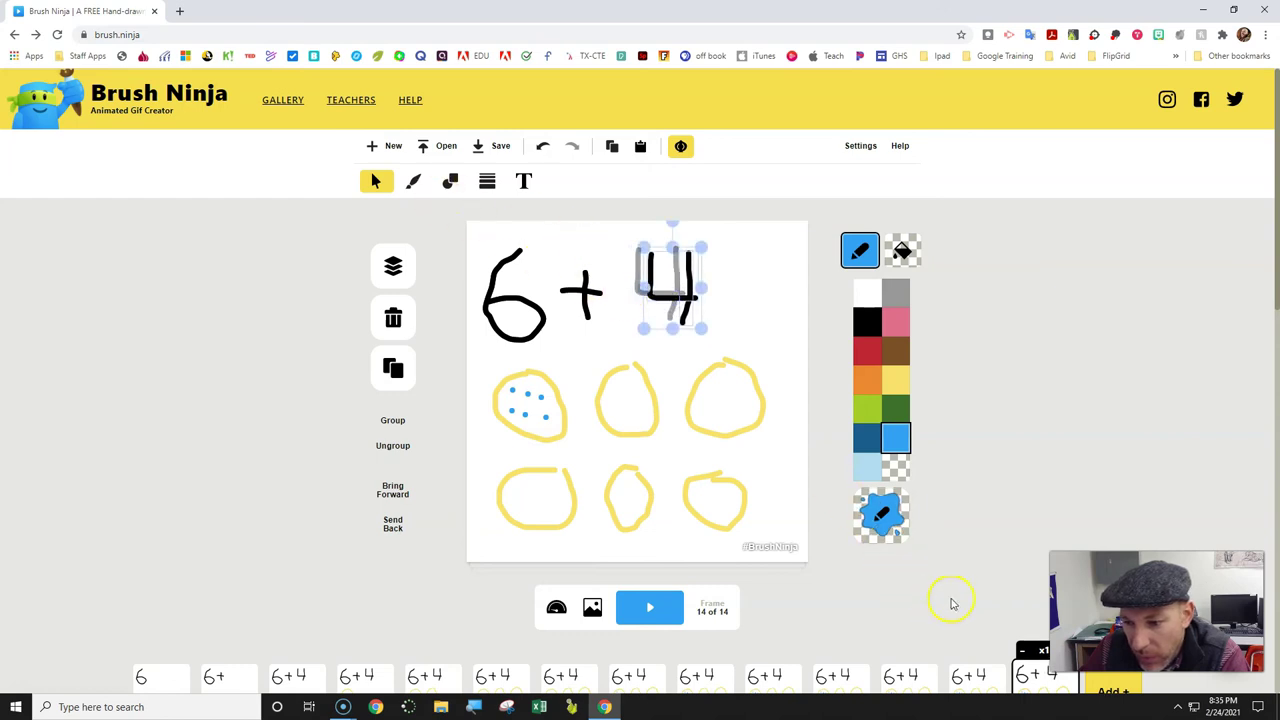
{"action": "scroll", "coordinate": [1012, 575], "scroll_direction": "down", "scroll_amount": 3}
{"action": "left_click", "coordinate": [1028, 460]}
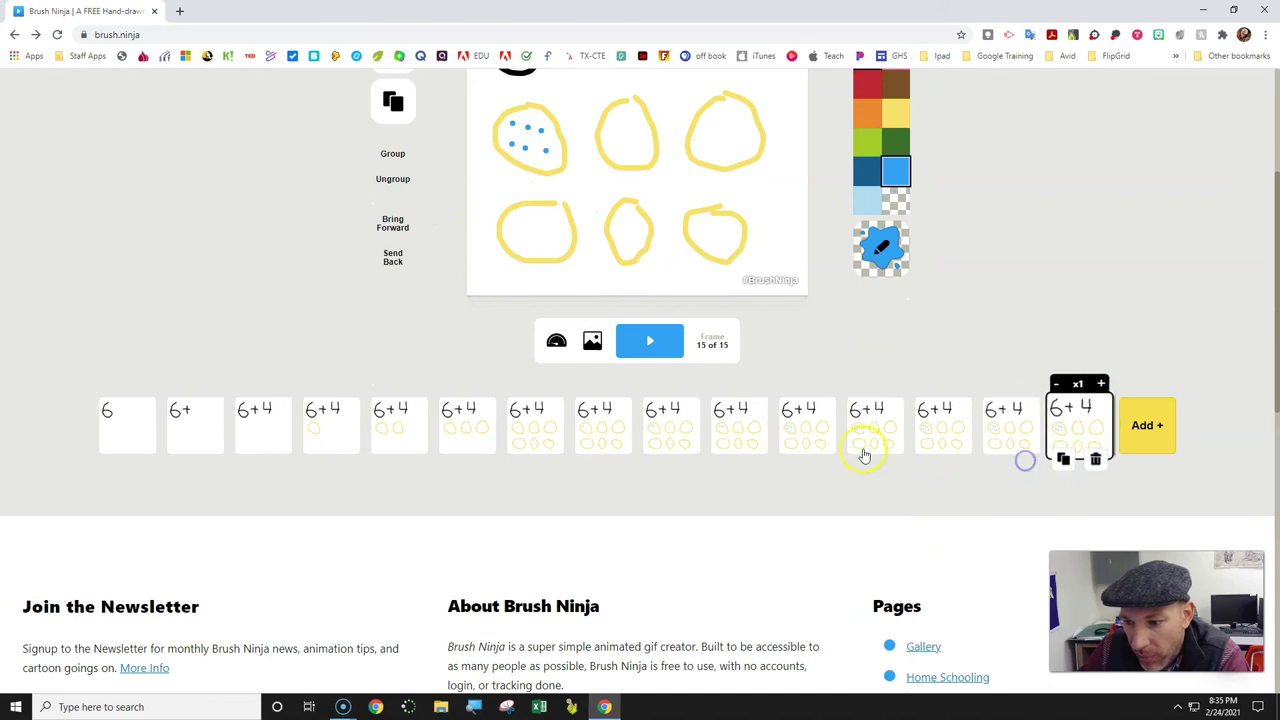
{"action": "scroll", "coordinate": [674, 443], "scroll_direction": "up", "scroll_amount": 3}
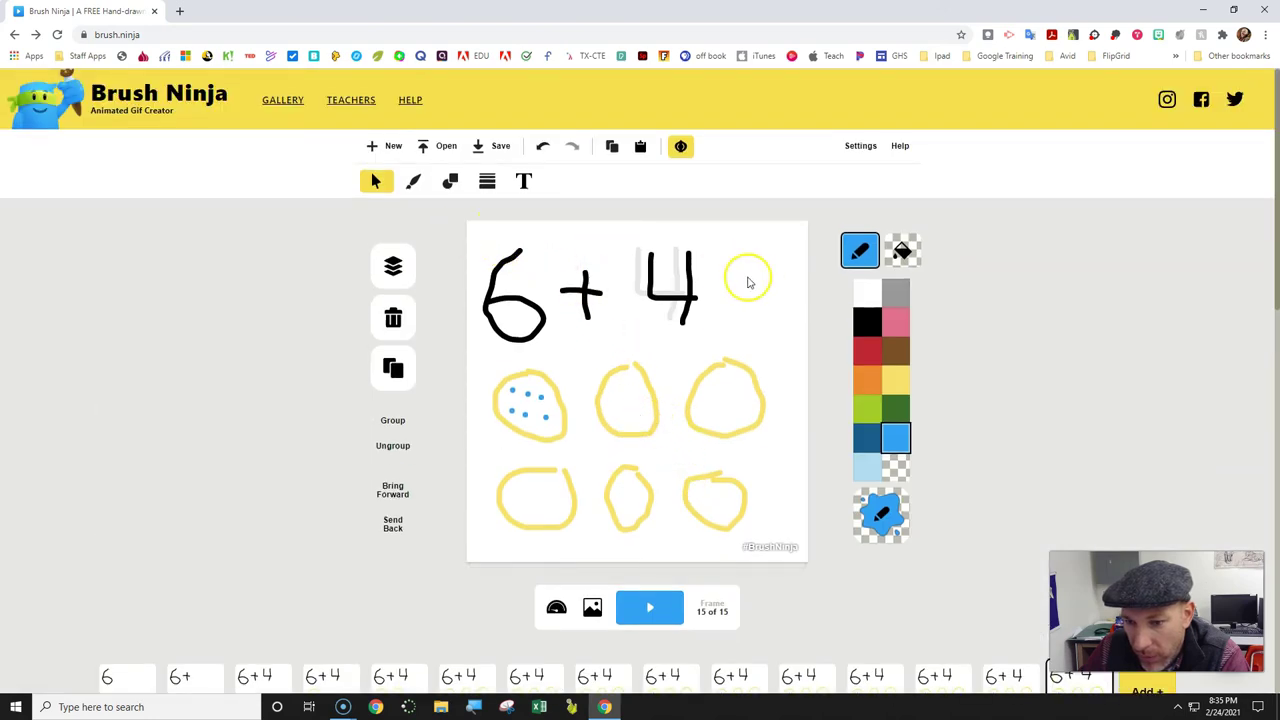
{"action": "left_click_drag", "start_coordinate": [634, 249], "coordinate": [723, 334]}
{"action": "left_click_drag", "start_coordinate": [670, 298], "coordinate": [695, 330]}
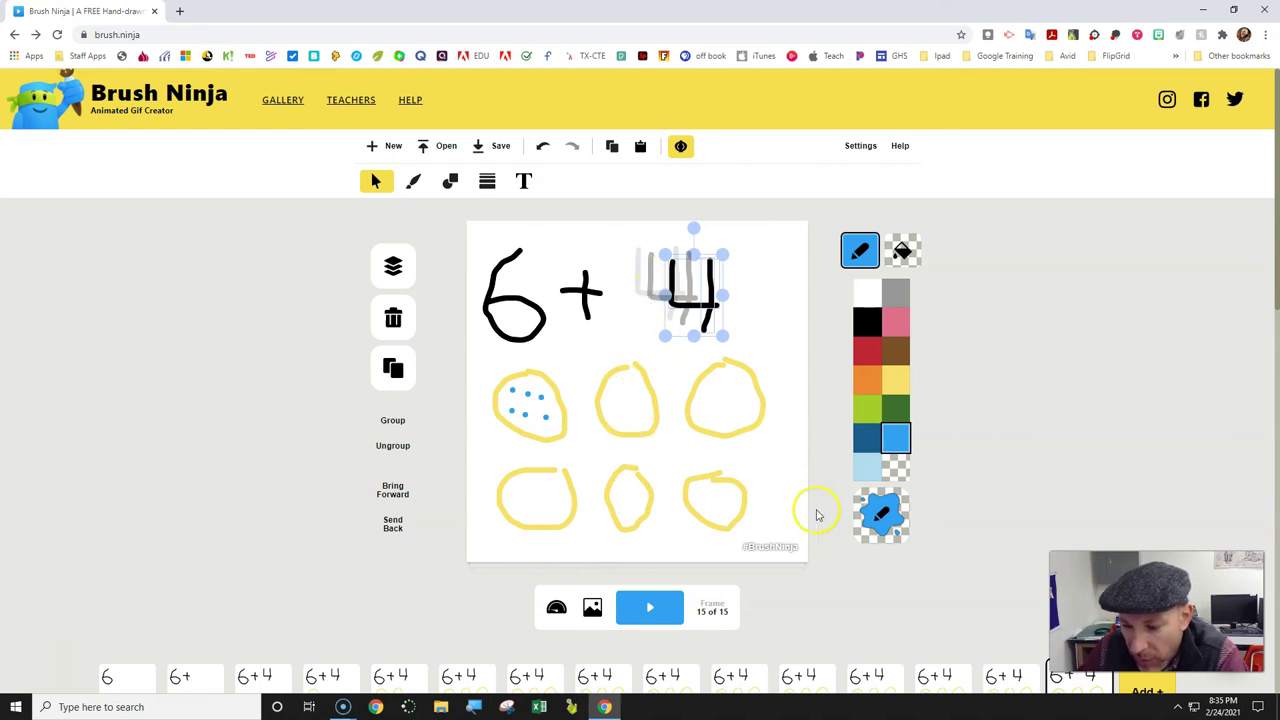
Step: Duplicate into frame 16 and move the 4 a bit further right
{"action": "scroll", "coordinate": [834, 525], "scroll_direction": "down", "scroll_amount": 3}
{"action": "mouse_move", "coordinate": [958, 577]}
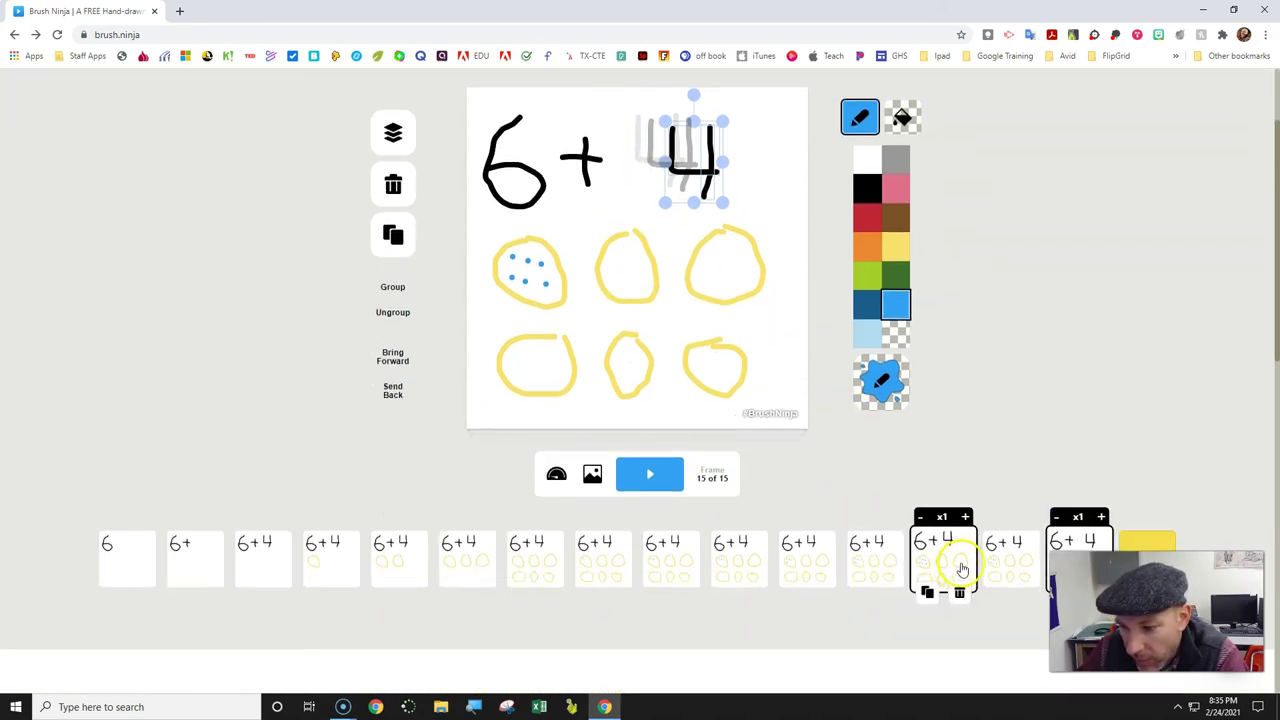
{"action": "scroll", "coordinate": [1033, 641], "scroll_direction": "down", "scroll_amount": 2}
{"action": "left_click", "coordinate": [1064, 526]}
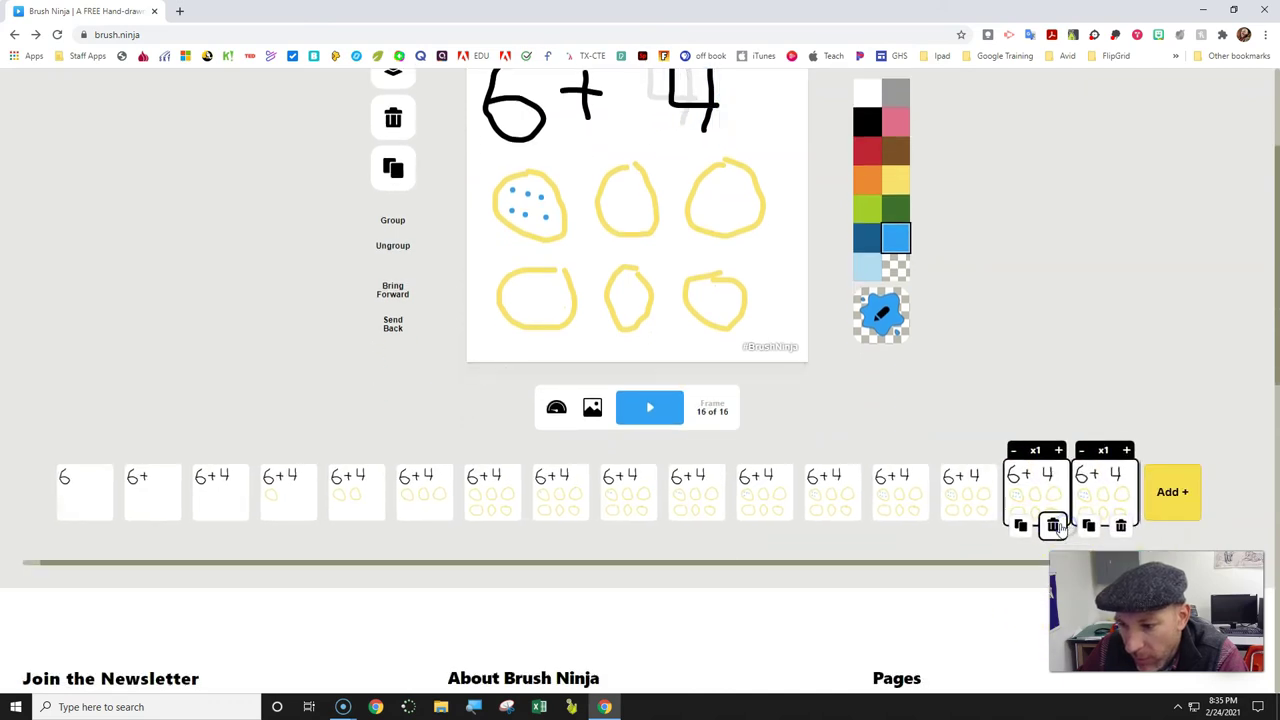
{"action": "scroll", "coordinate": [686, 318], "scroll_direction": "up", "scroll_amount": 4}
{"action": "mouse_move", "coordinate": [646, 257]}
{"action": "left_mouse_down"}
{"action": "mouse_move", "coordinate": [720, 277]}
{"action": "mouse_move", "coordinate": [747, 341]}
{"action": "left_mouse_up"}
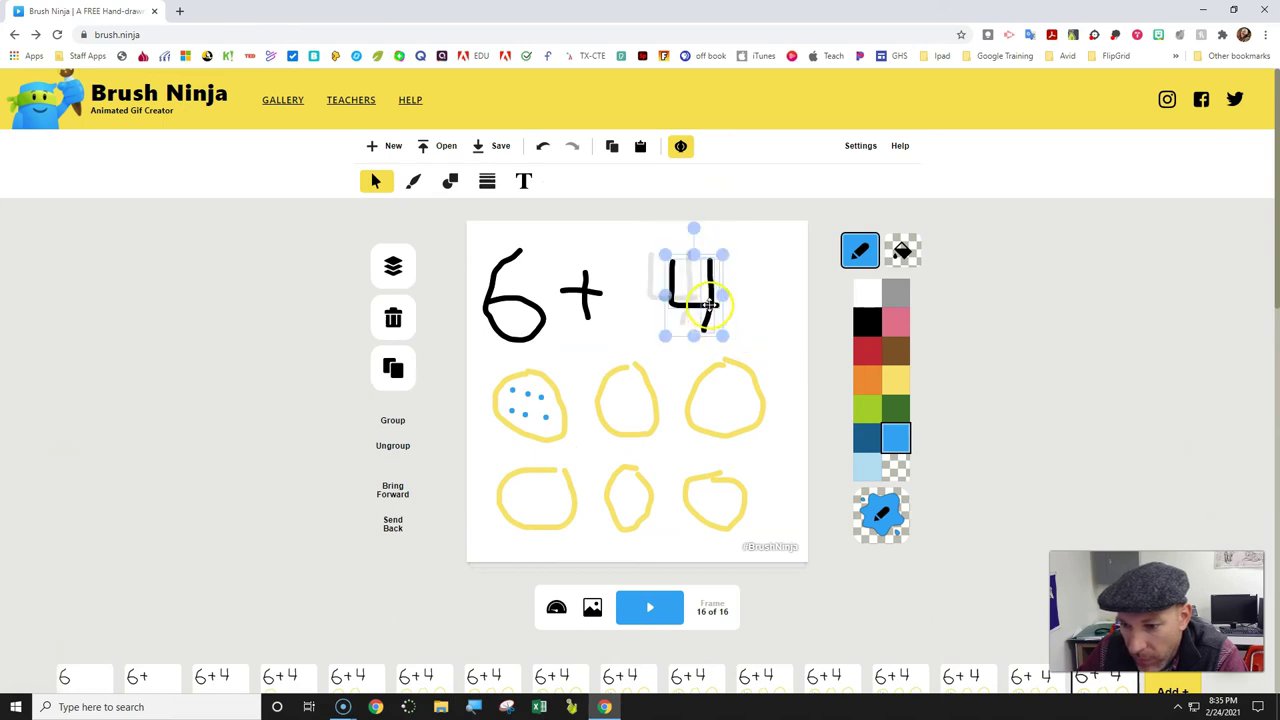
{"action": "left_click_drag", "start_coordinate": [689, 304], "coordinate": [713, 308]}
{"action": "scroll", "coordinate": [1010, 349], "scroll_direction": "down", "scroll_amount": 2}
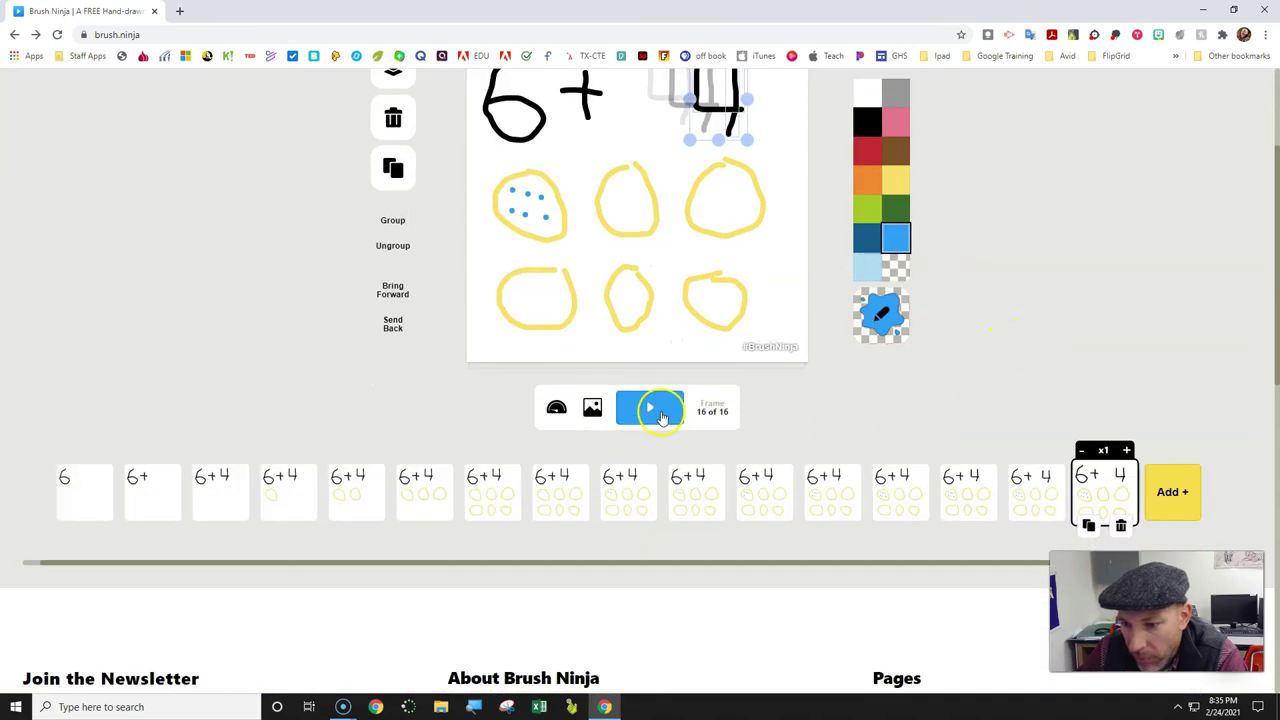
{"action": "left_click", "coordinate": [660, 413]}
{"action": "scroll", "coordinate": [853, 478], "scroll_direction": "up", "scroll_amount": 2}
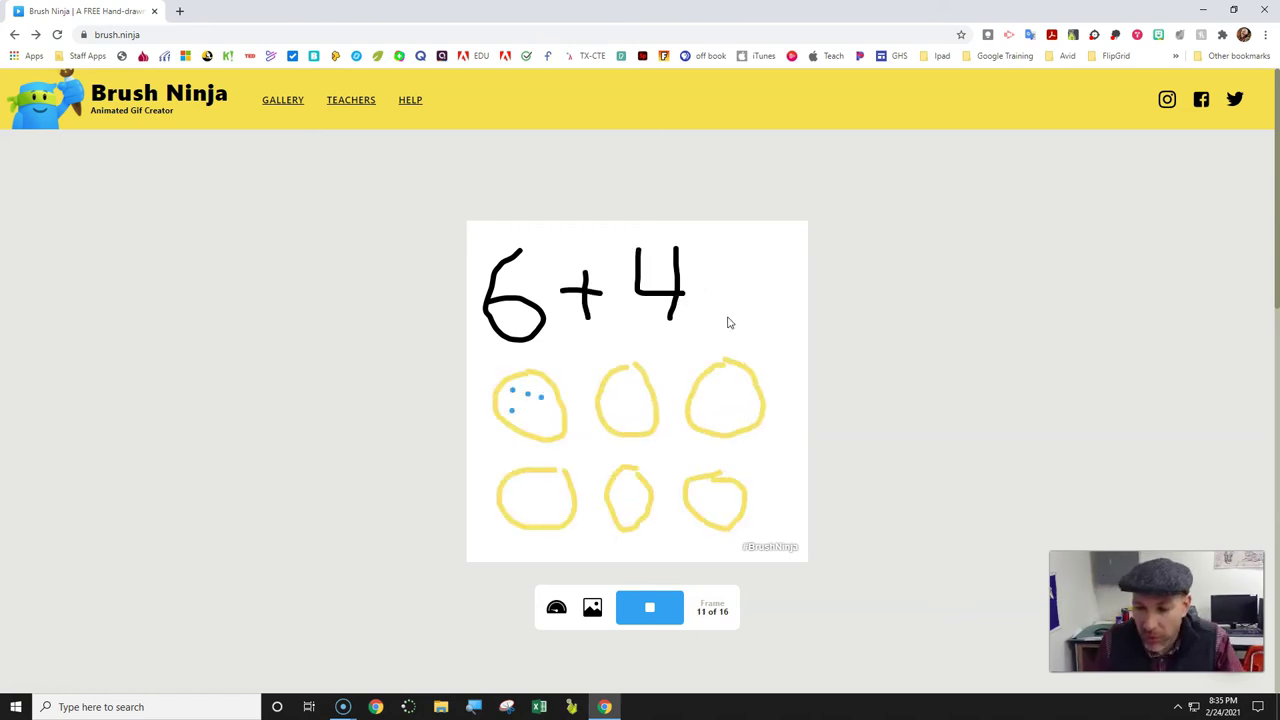
{"action": "left_click", "coordinate": [749, 355]}
{"action": "left_click", "coordinate": [669, 607]}
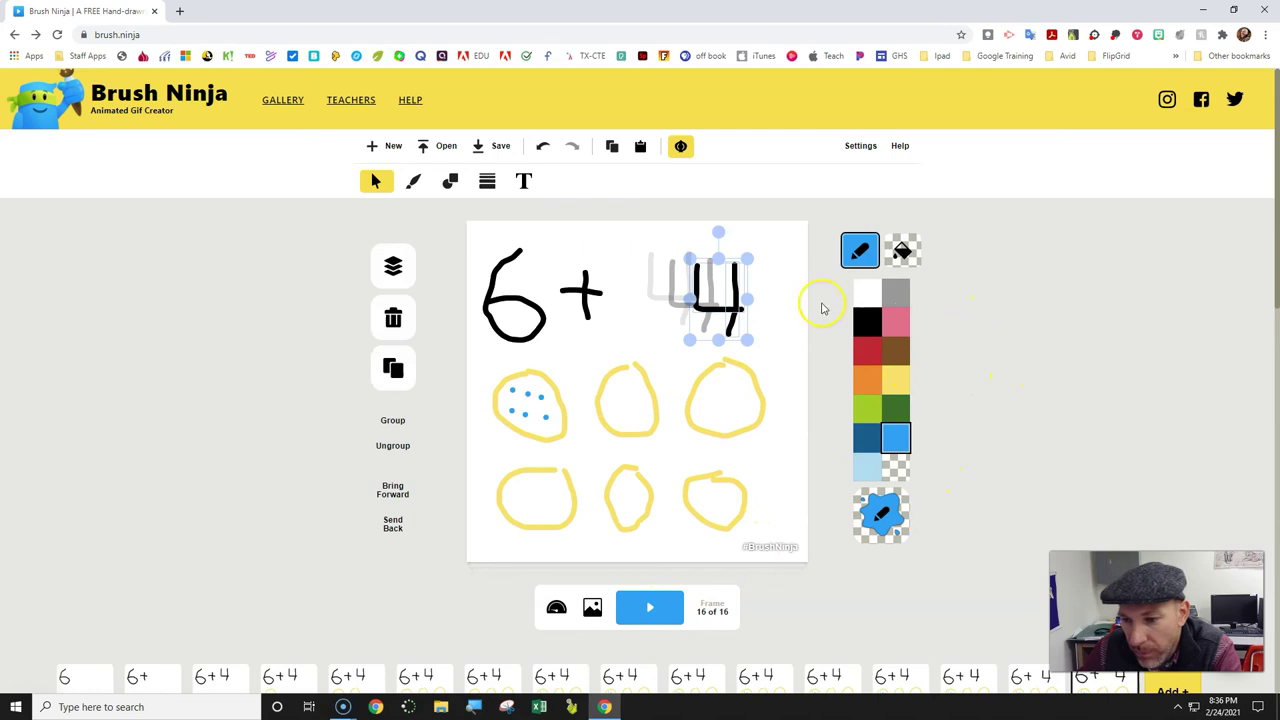
{"action": "left_click", "coordinate": [785, 288]}
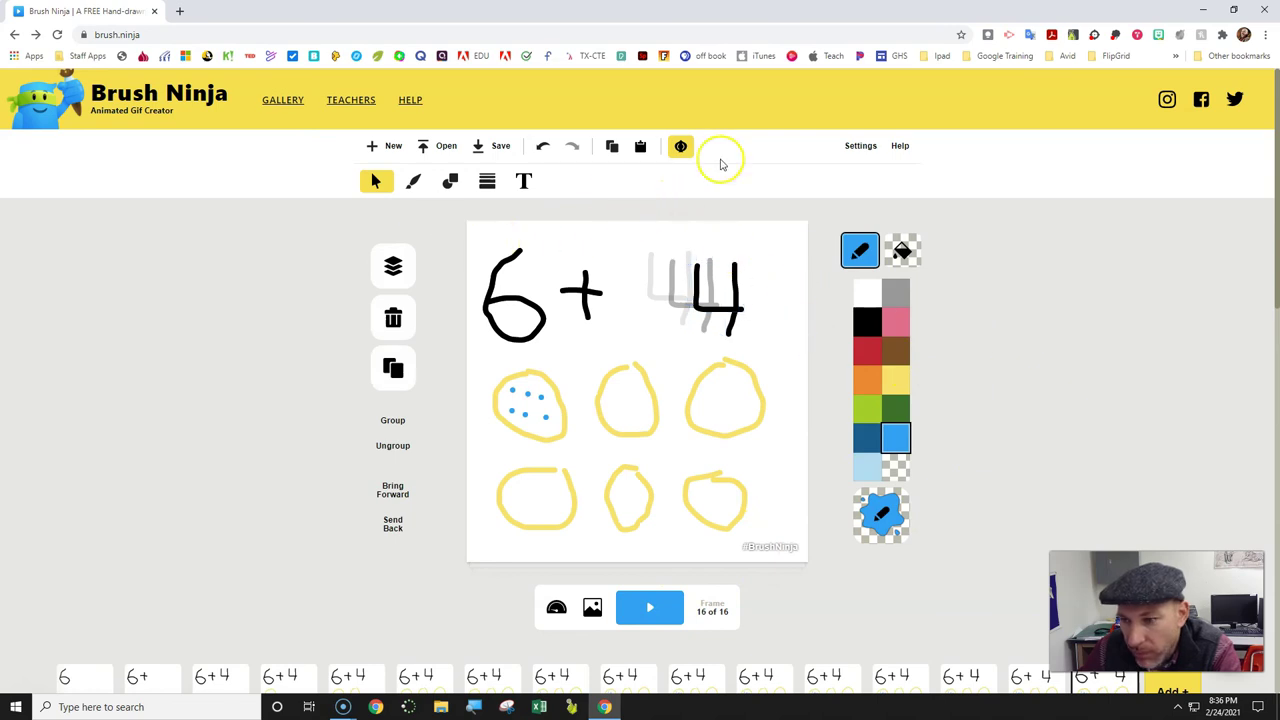
{"action": "scroll", "coordinate": [695, 541], "scroll_direction": "down", "scroll_amount": 1}
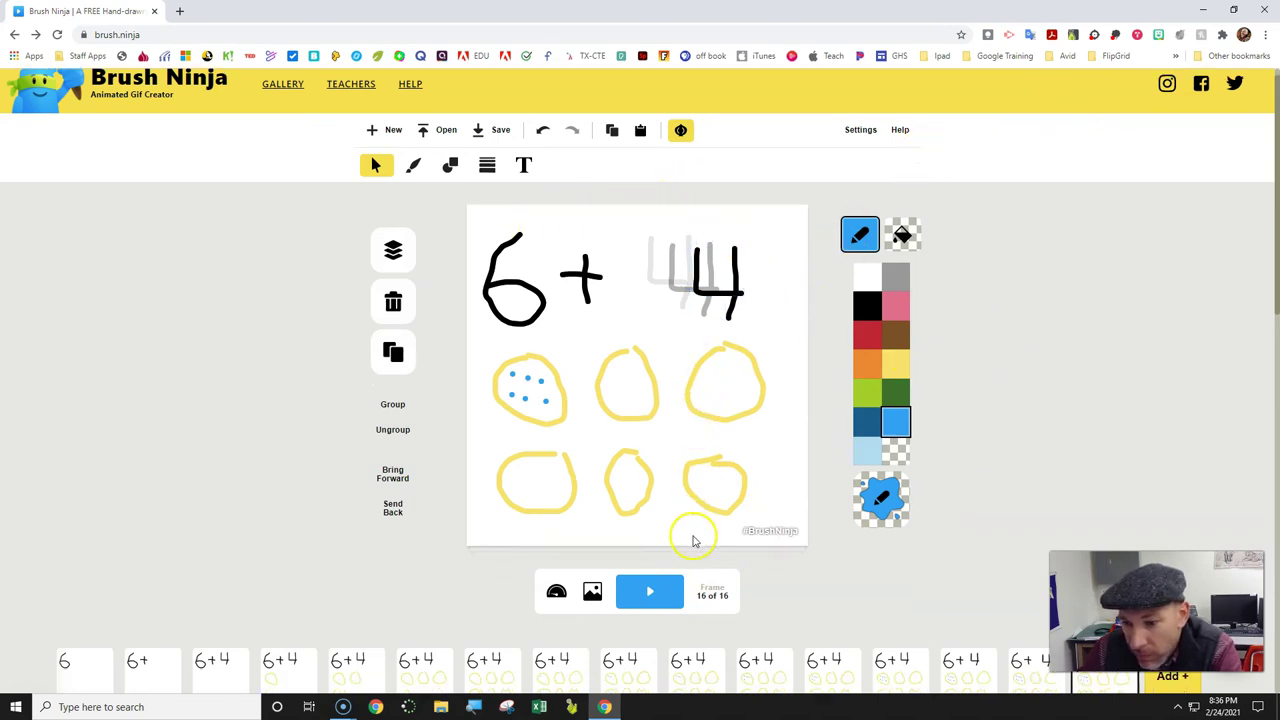
{"action": "scroll", "coordinate": [695, 541], "scroll_direction": "down", "scroll_amount": 3}
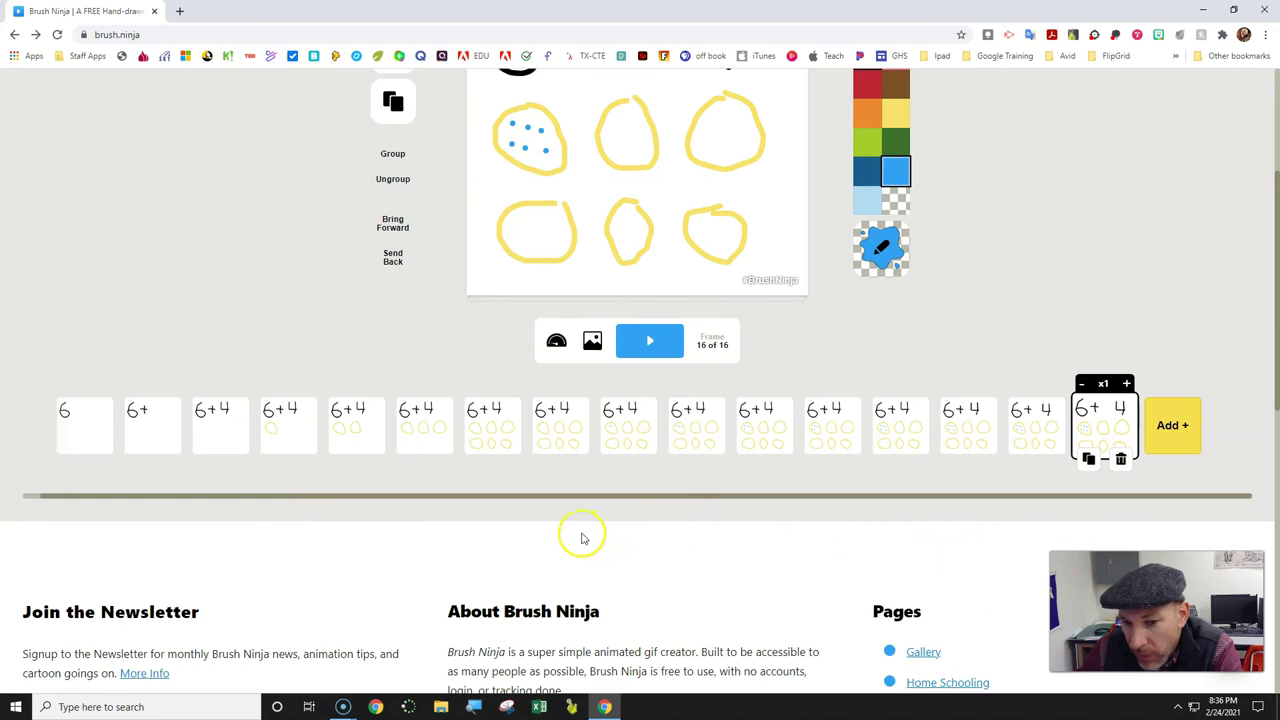
{"action": "scroll", "coordinate": [348, 485], "scroll_direction": "up", "scroll_amount": 3}
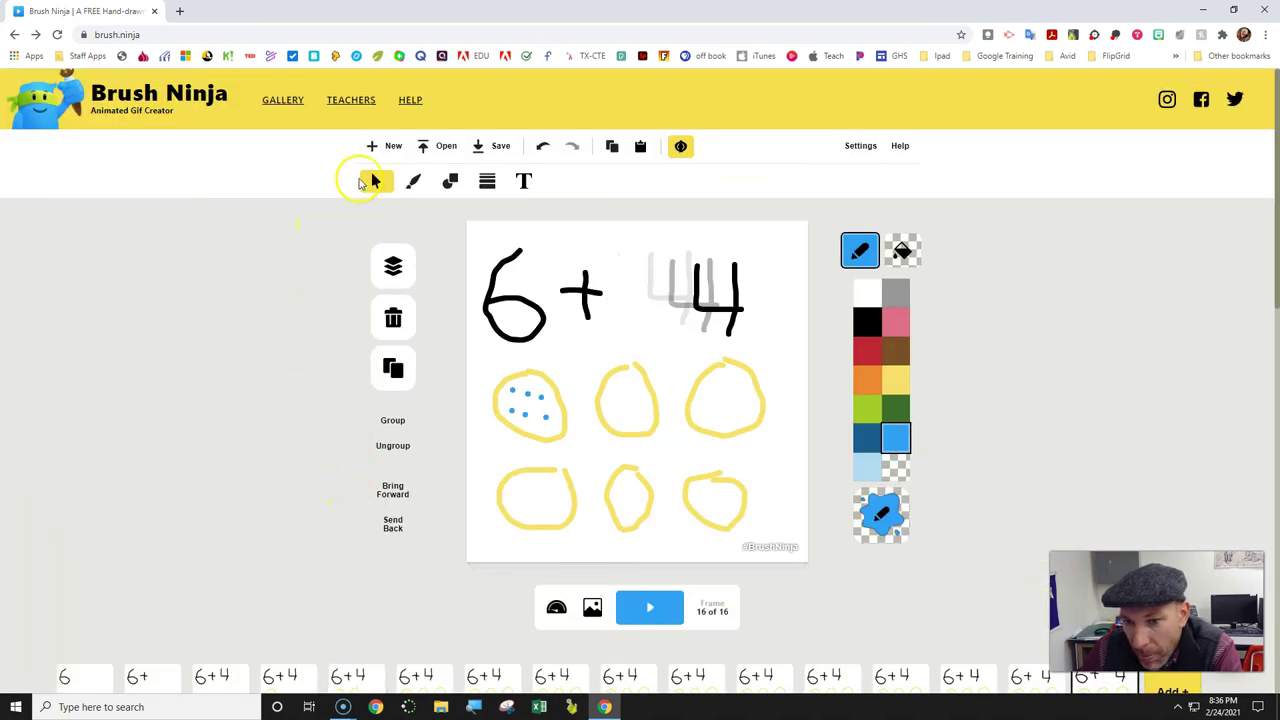
Step: Export the 6 + 4 animation as an animated GIF and download animation.gif (288 KB)
{"action": "left_click", "coordinate": [500, 146]}
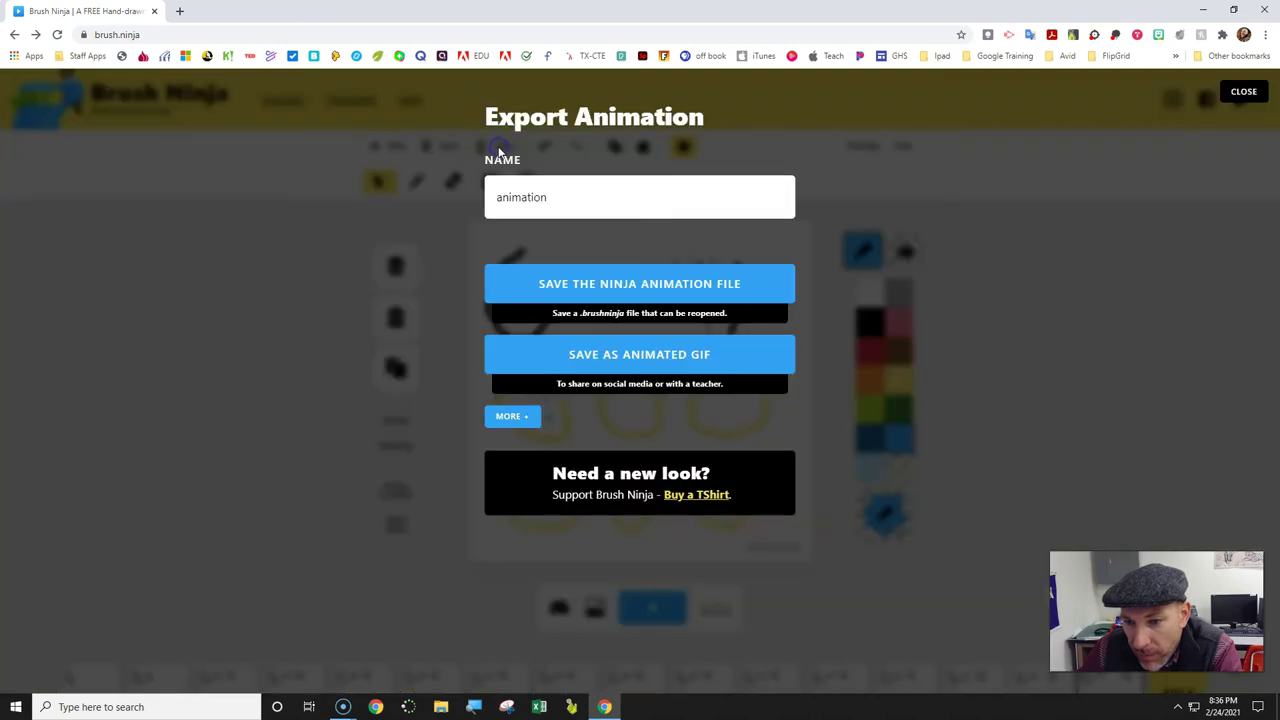
{"action": "left_click", "coordinate": [587, 203]}
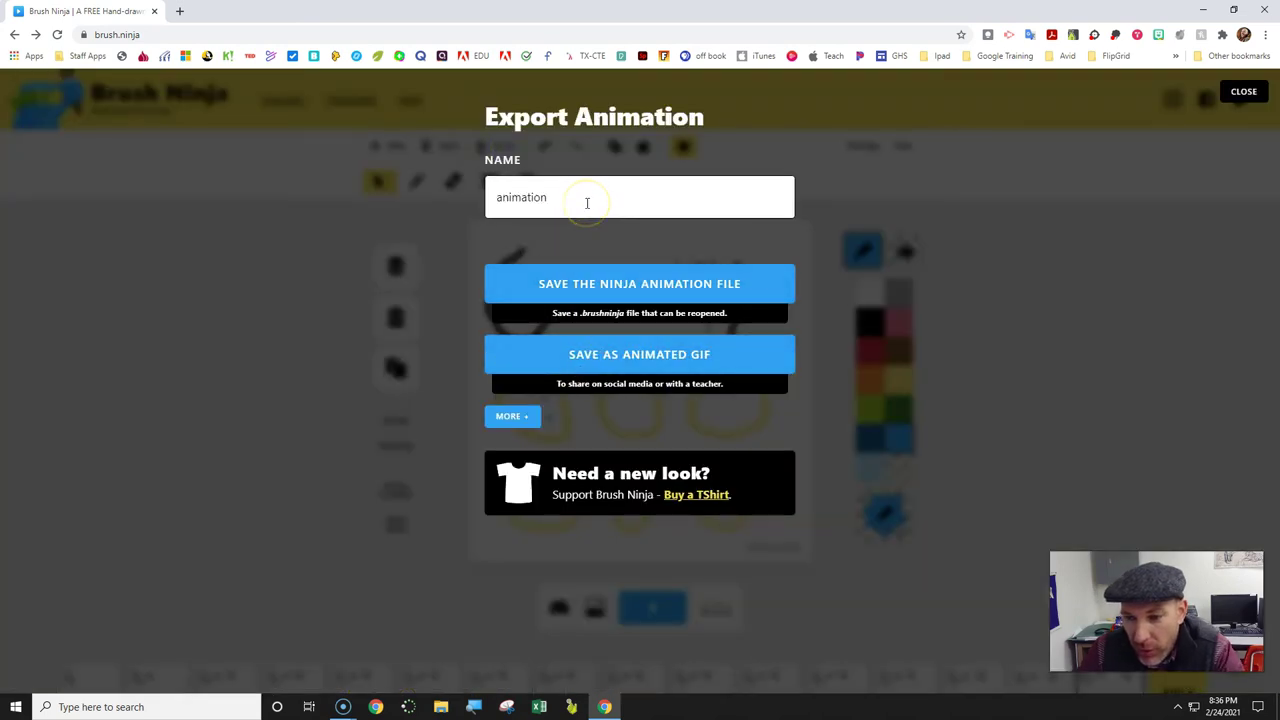
{"action": "left_click", "coordinate": [668, 357]}
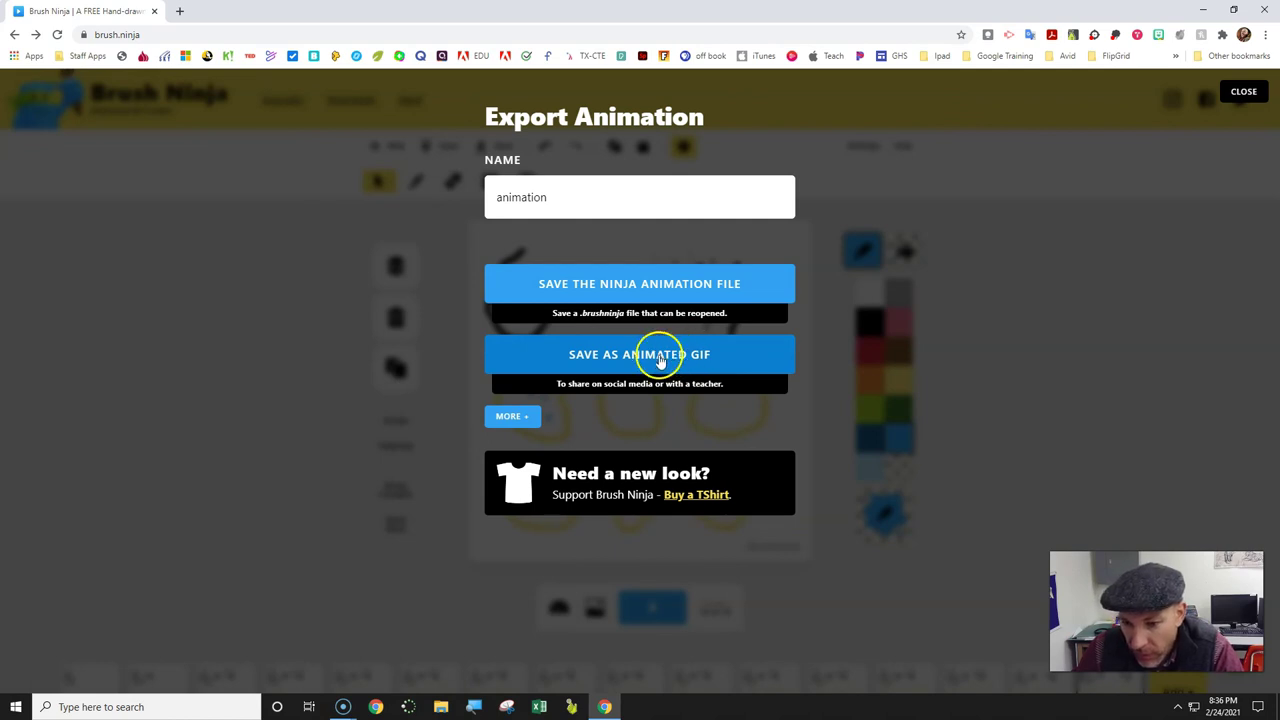
{"action": "left_click", "coordinate": [617, 384]}
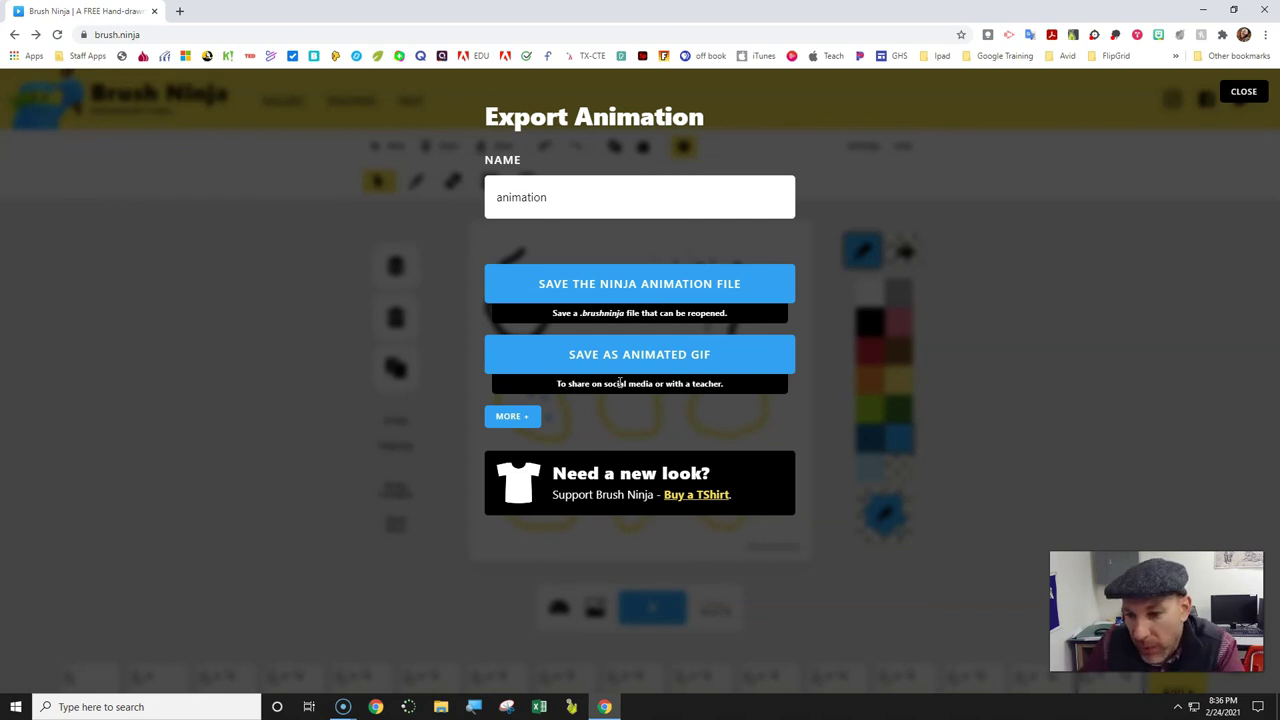
{"action": "left_click", "coordinate": [653, 358]}
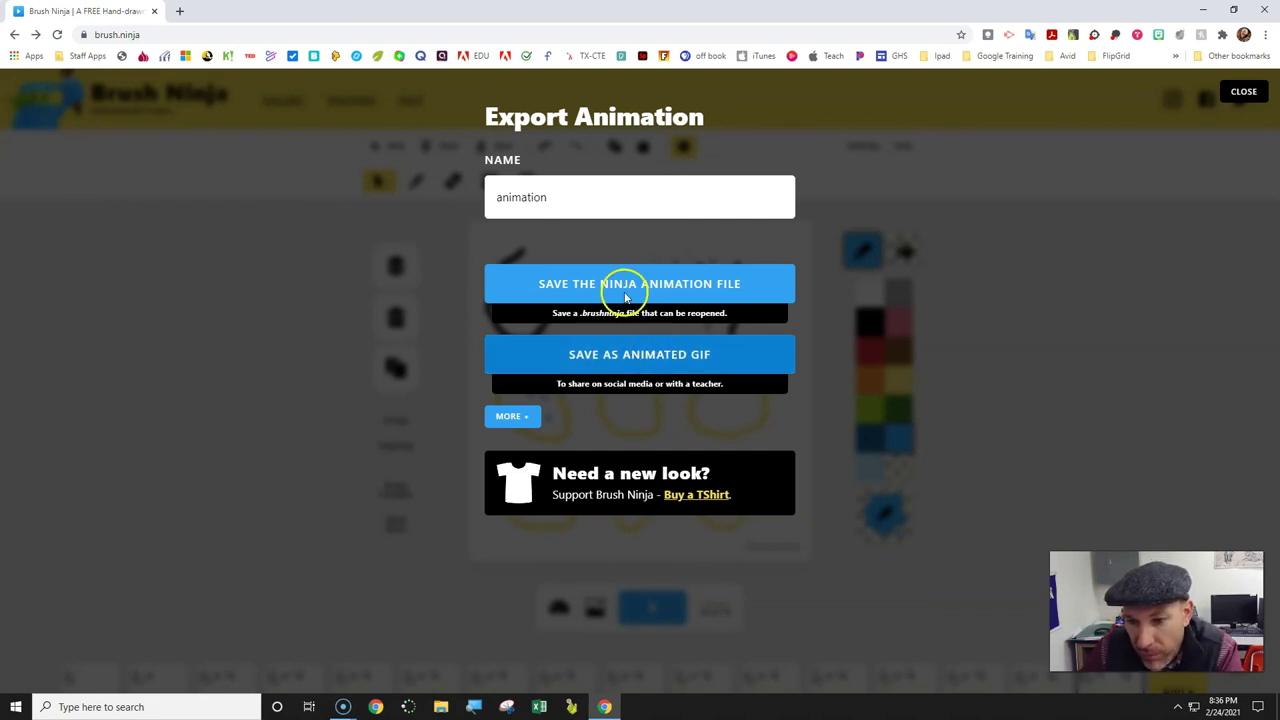
{"action": "left_click", "coordinate": [640, 358]}
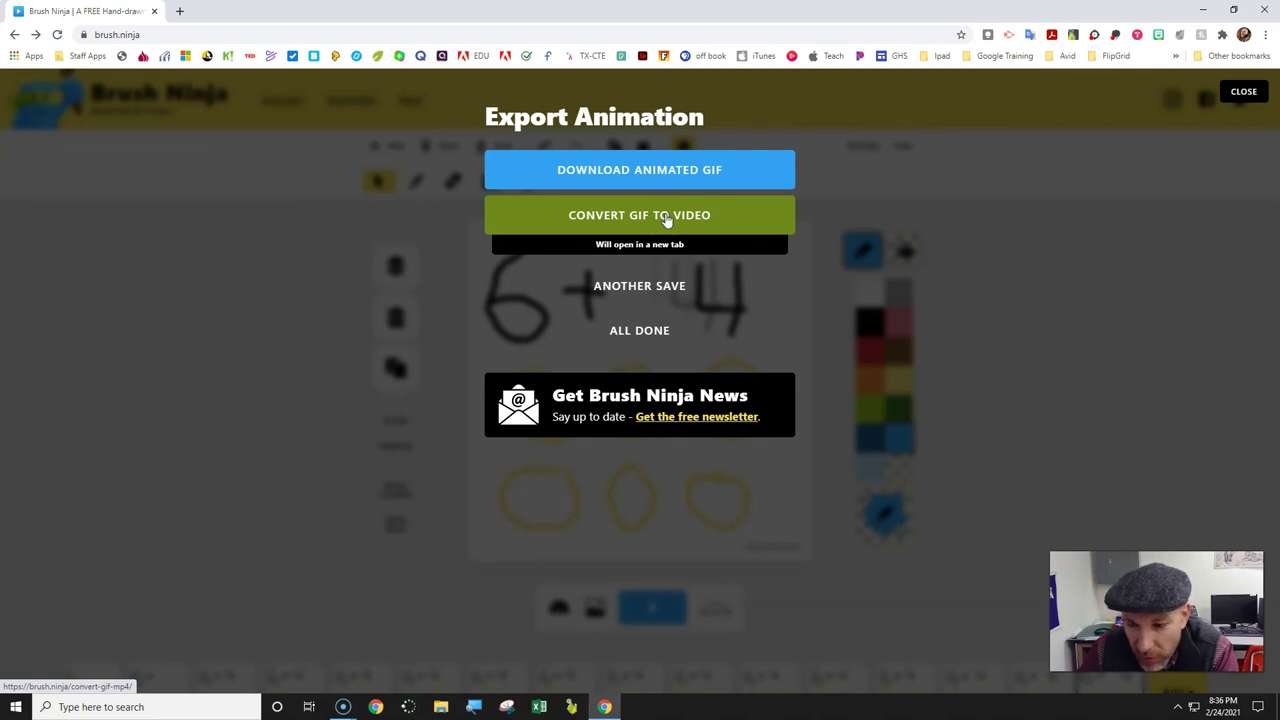
{"action": "left_click", "coordinate": [665, 176]}
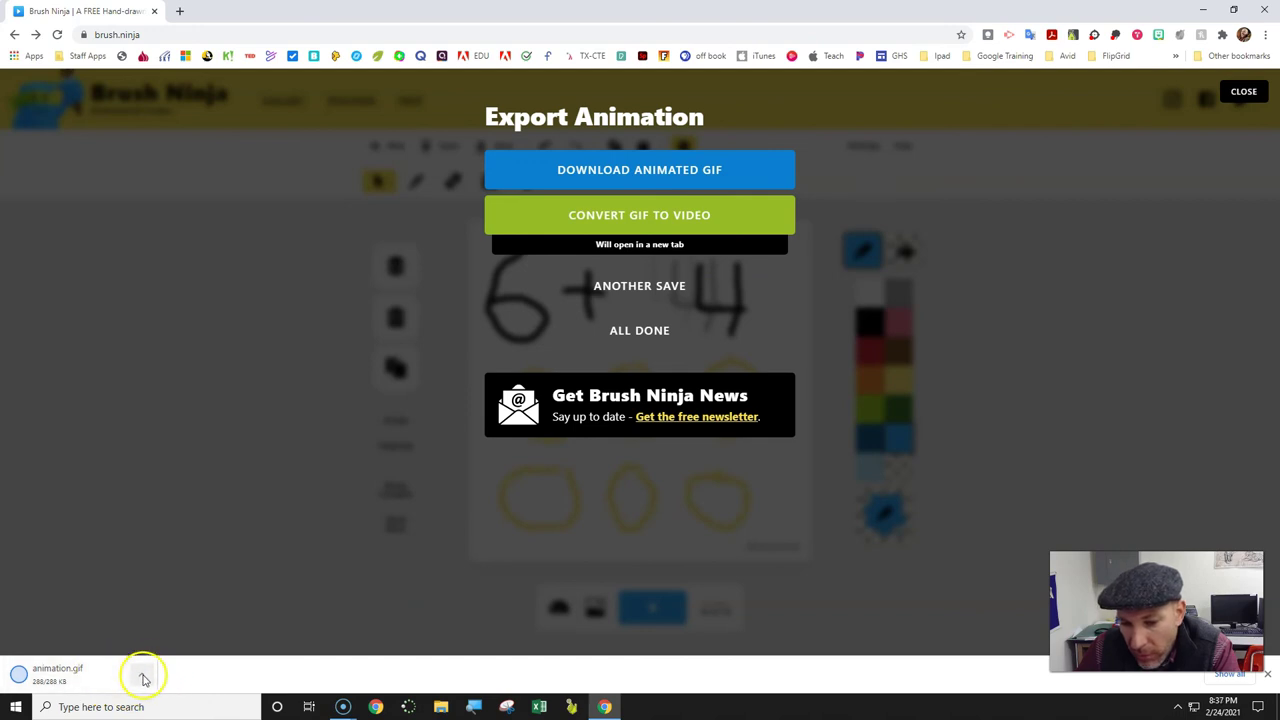
Step: Open the downloaded animation.gif in Photos and maximize the window to watch it play
{"action": "left_click", "coordinate": [144, 679]}
{"action": "left_click", "coordinate": [100, 634]}
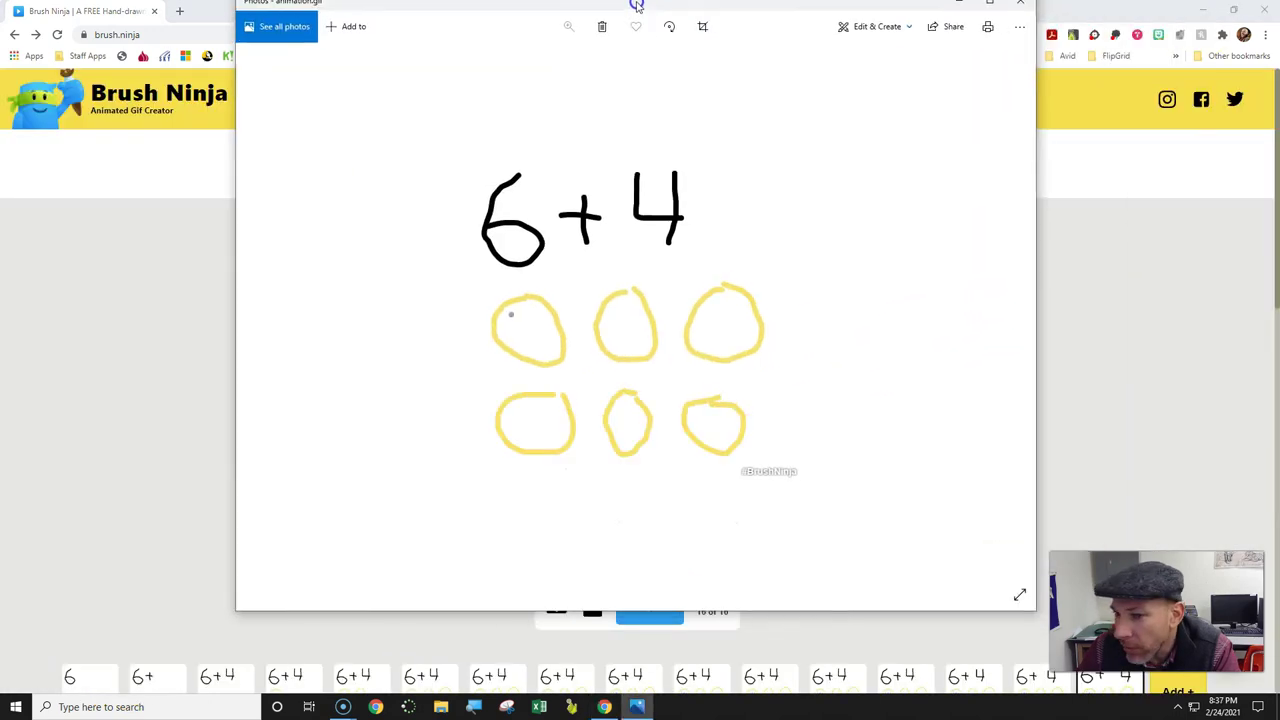
{"action": "left_click_drag", "start_coordinate": [637, 5], "coordinate": [645, 2]}
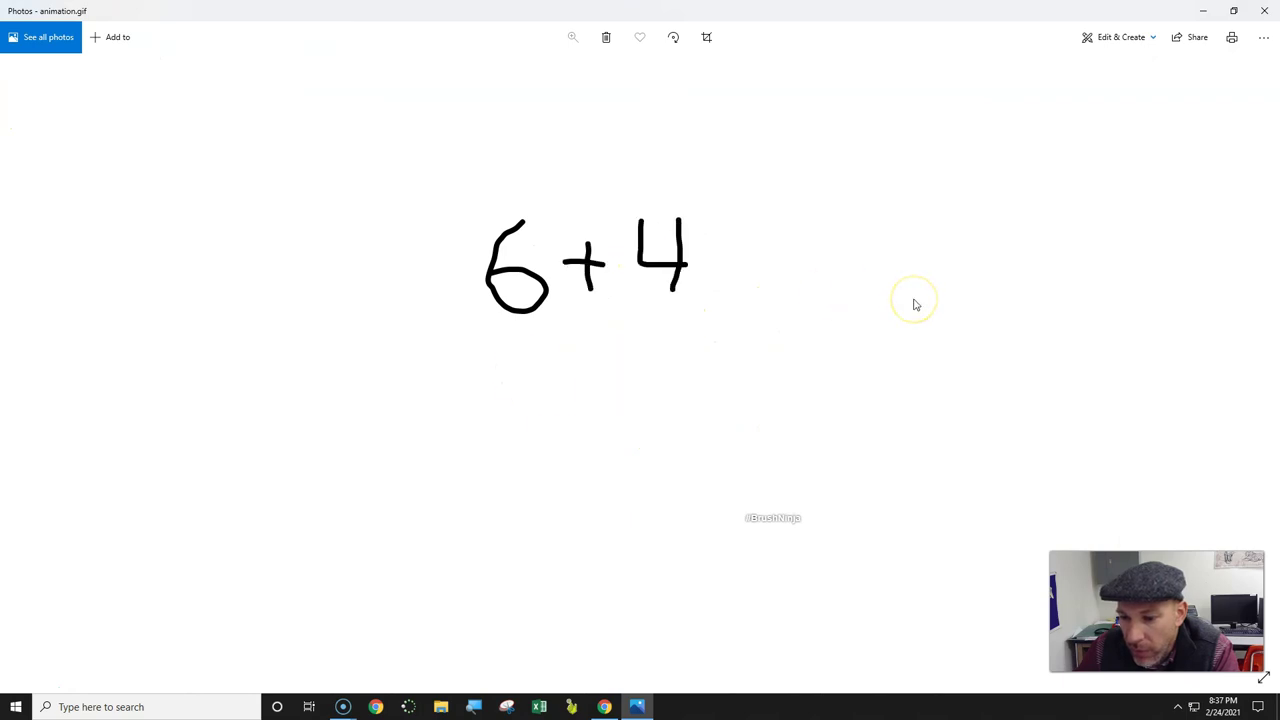